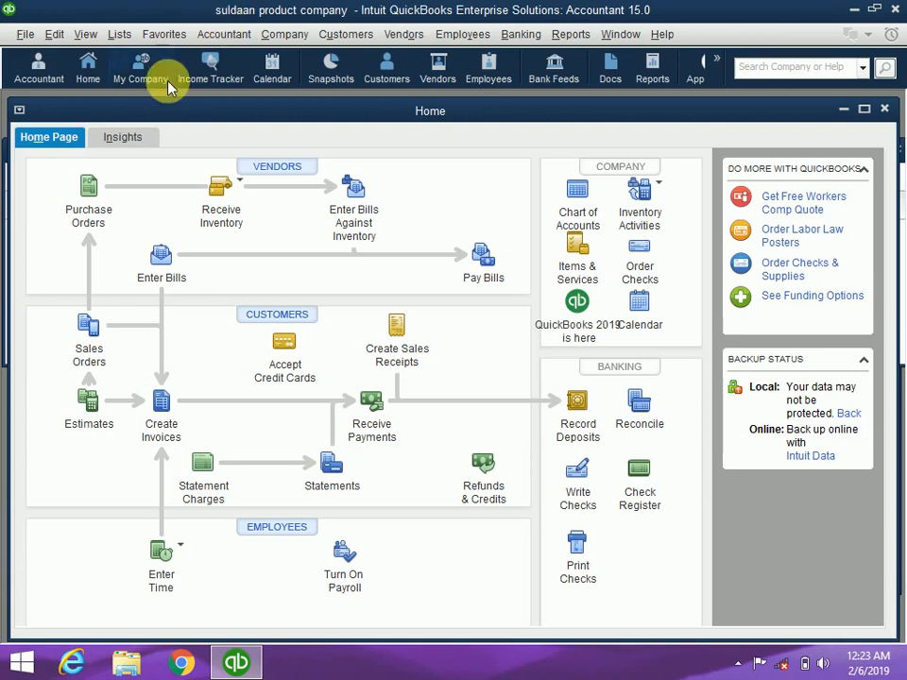
# Open the Item List full-size, showing inventory part bur with 100 on hand at 24.00
pyautogui.click(118, 34)
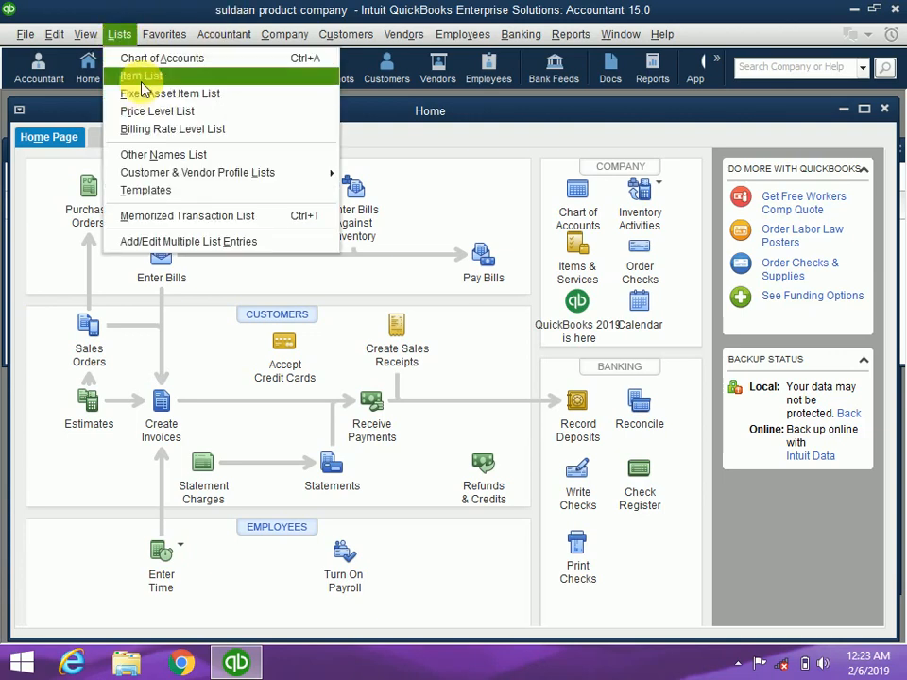
pyautogui.click(142, 77)
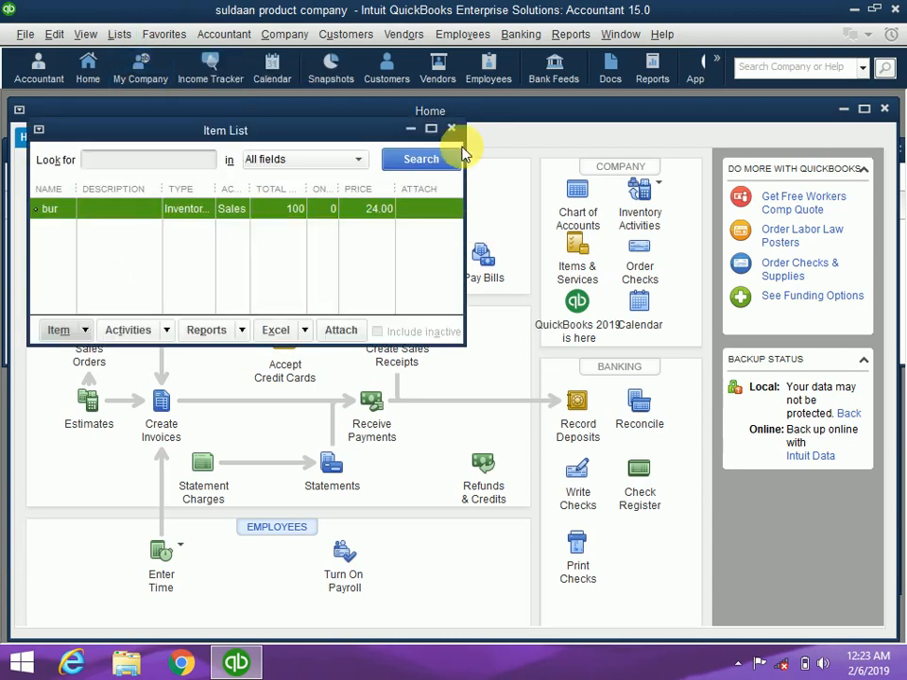
pyautogui.click(431, 128)
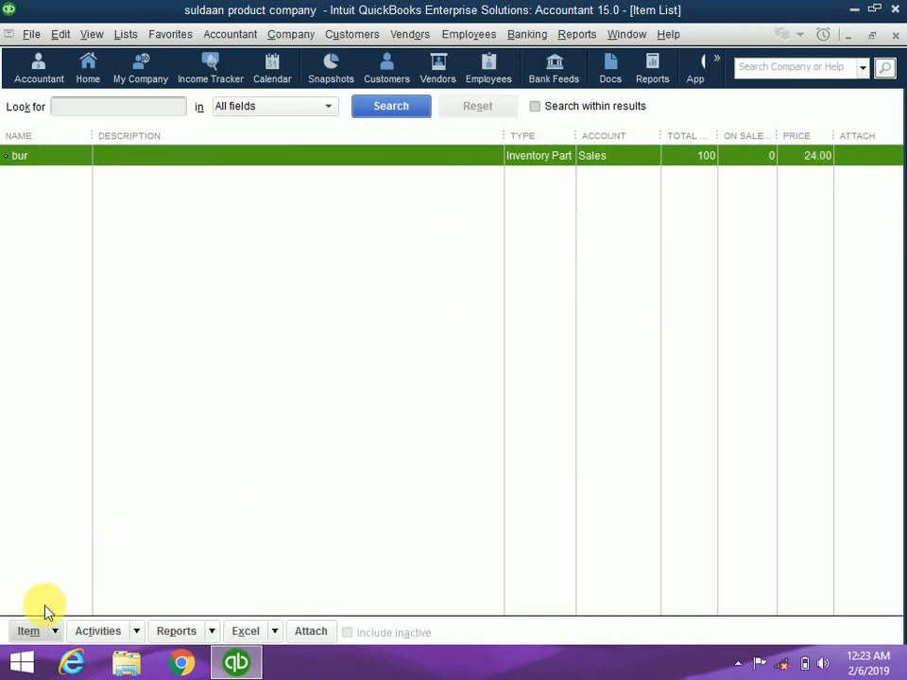
pyautogui.click(55, 633)
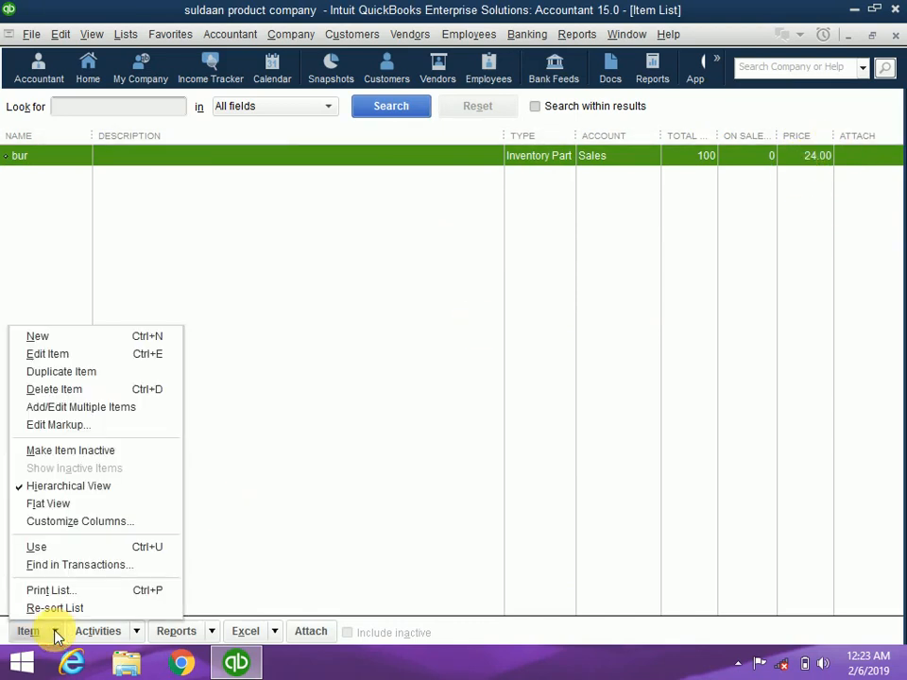
# Run the Balance Sheet Standard report, showing Inventory Asset and Opening Balance Equity at 2,300.00
pyautogui.click(572, 33)
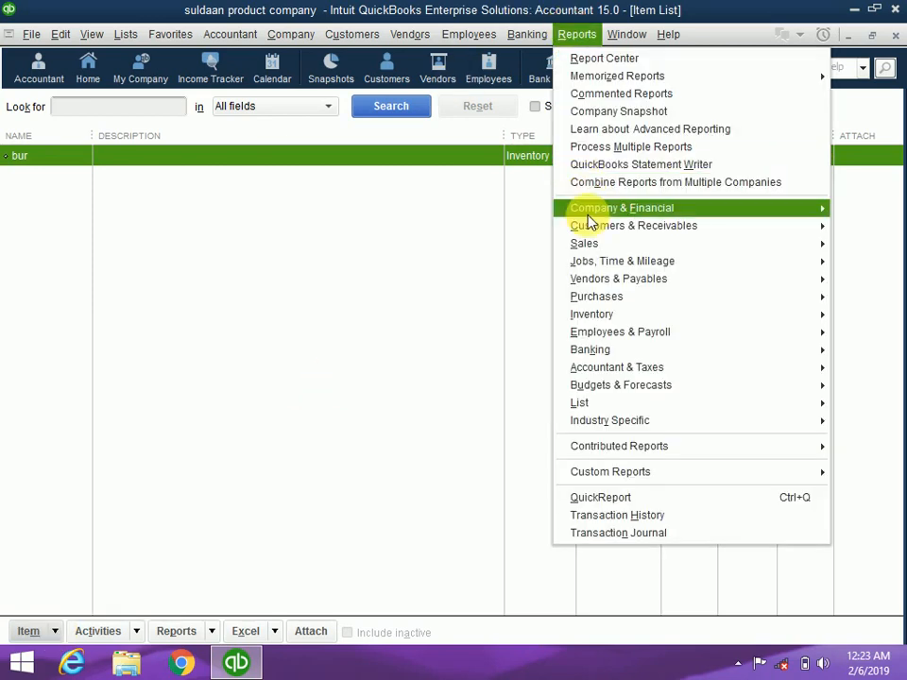
pyautogui.moveTo(588, 216)
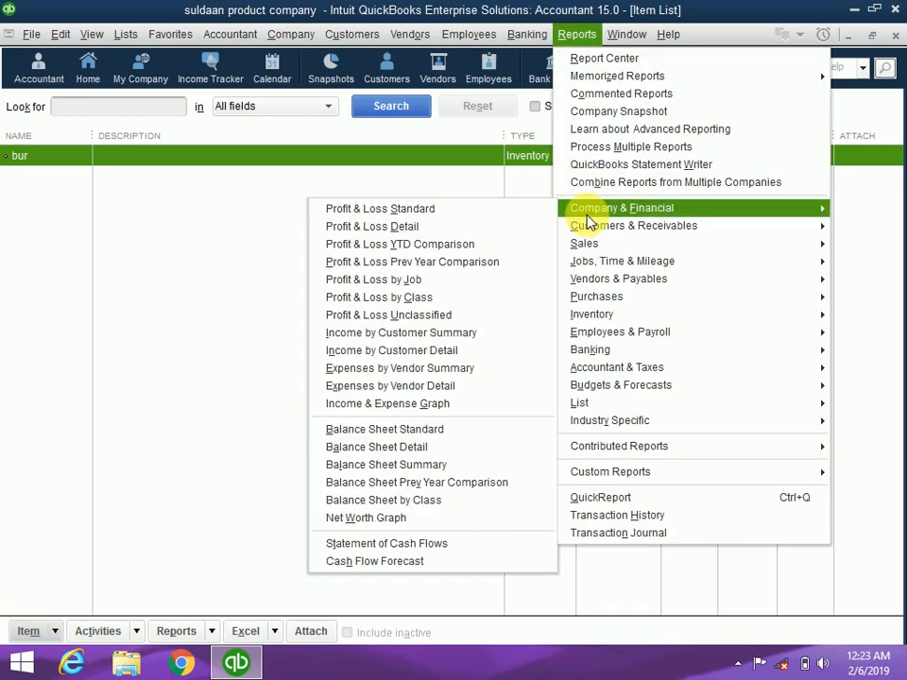
pyautogui.click(345, 430)
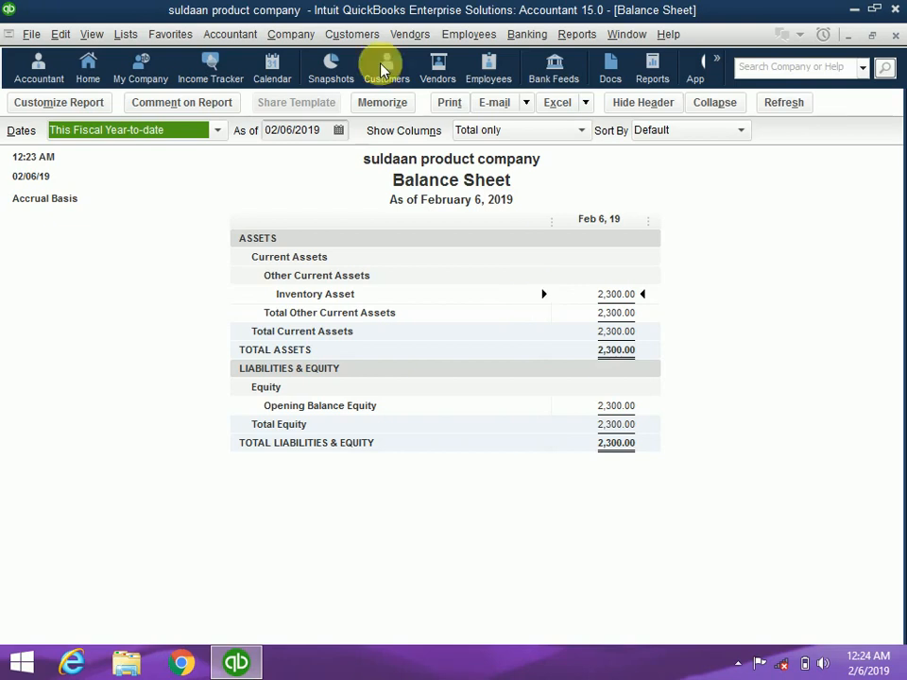
# From the Item List, start a new item of type Inventory Part
pyautogui.click(128, 36)
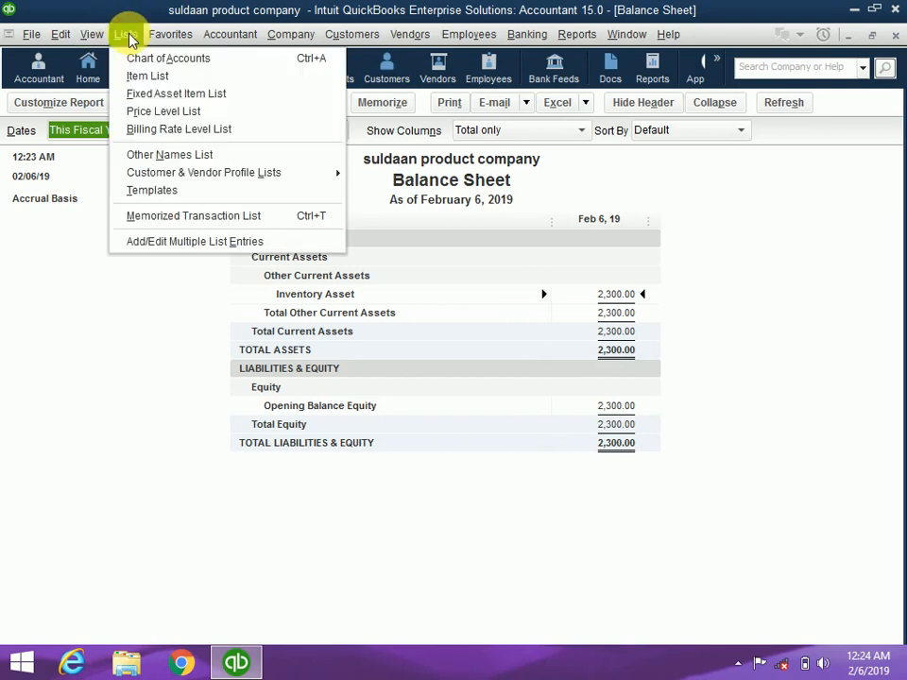
pyautogui.click(148, 80)
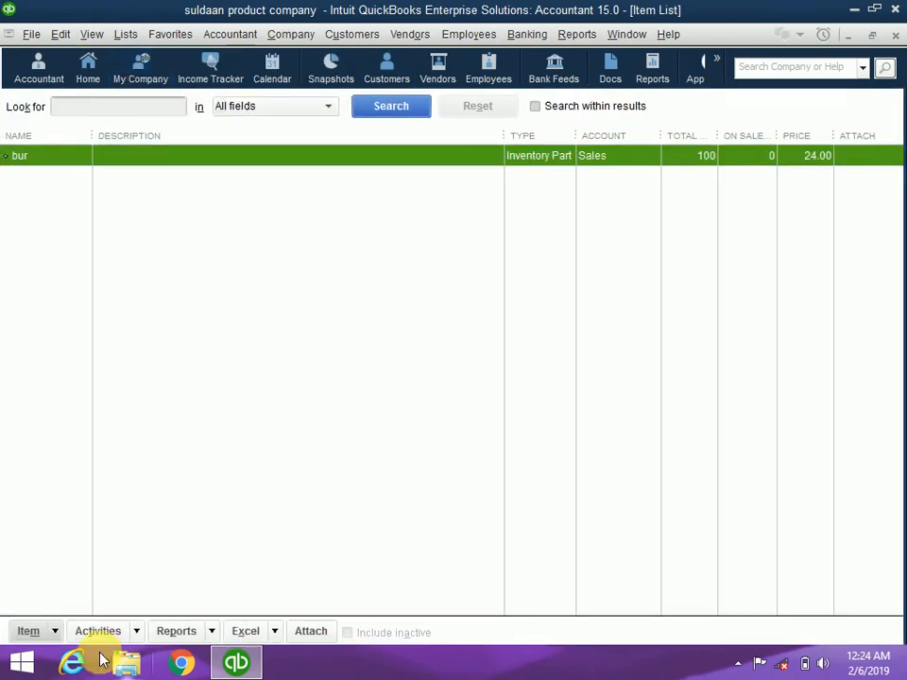
pyautogui.click(54, 632)
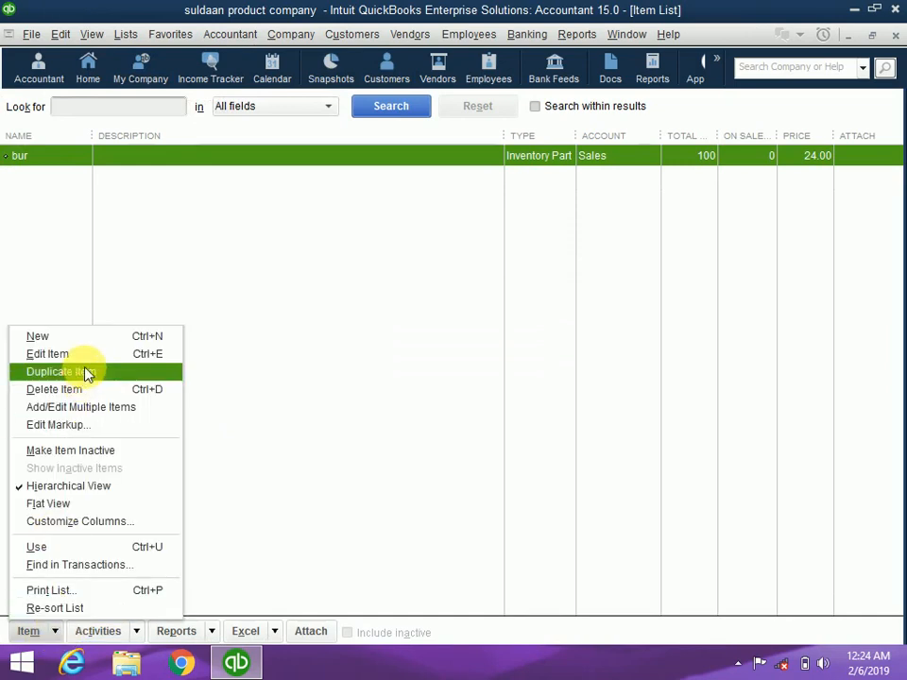
pyautogui.click(101, 337)
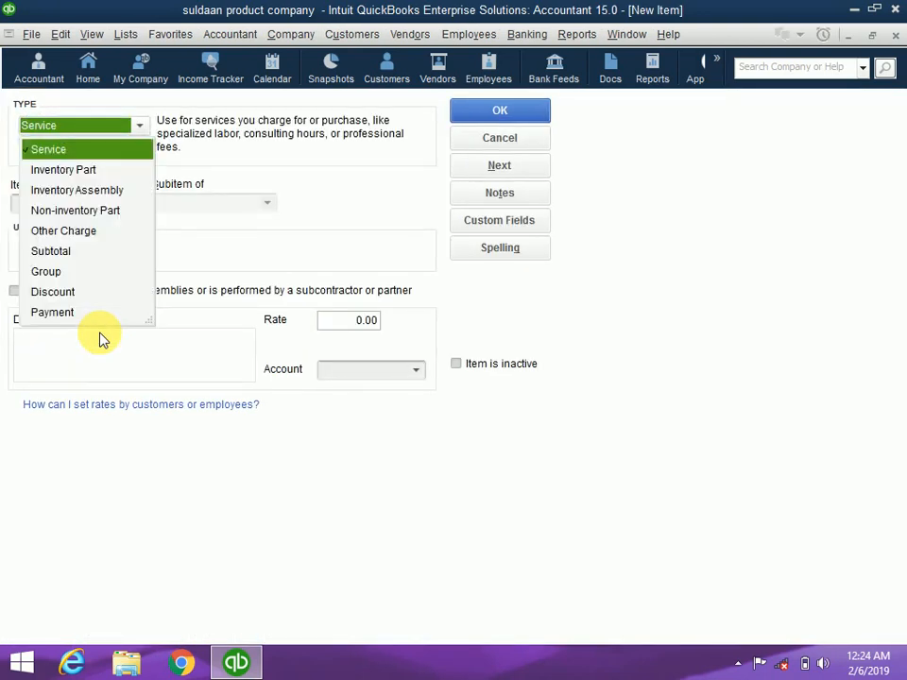
pyautogui.click(83, 175)
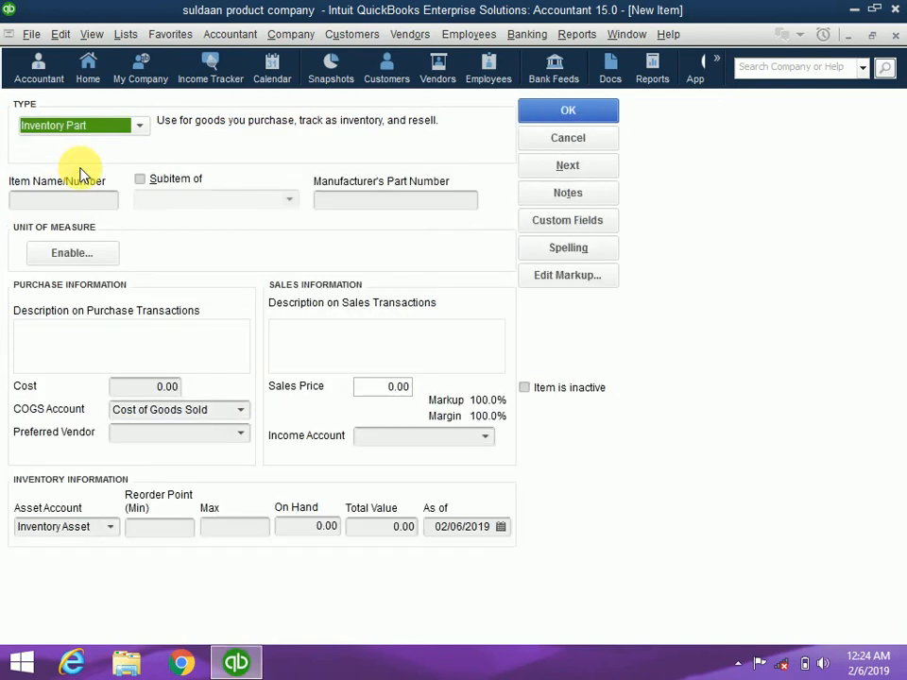
# Name the new item 'sonkor' with cost 25.00, sales price 27.00 and income account Sales
pyautogui.click(81, 202)
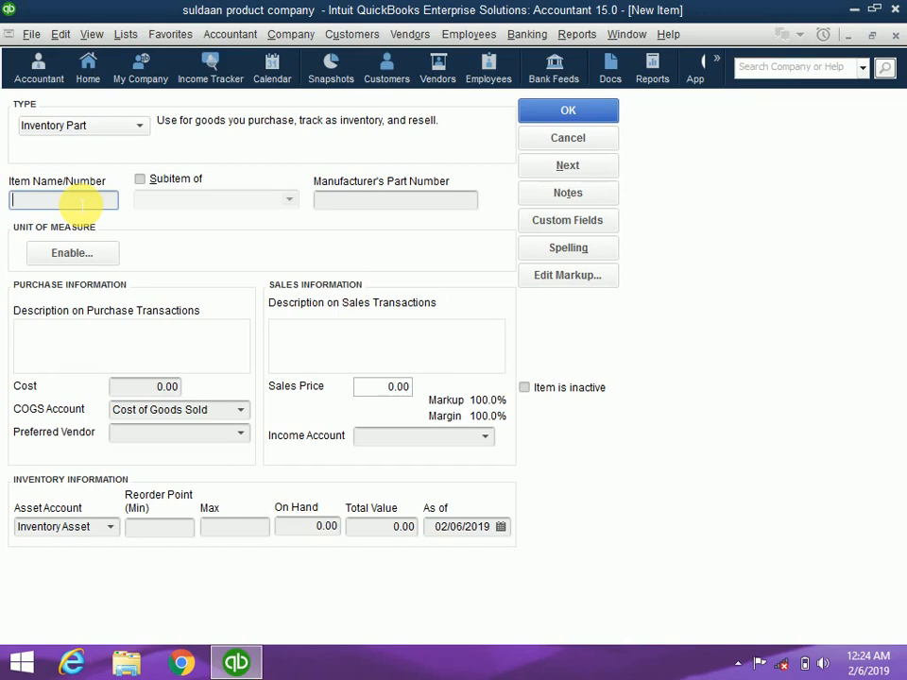
pyautogui.write('son')
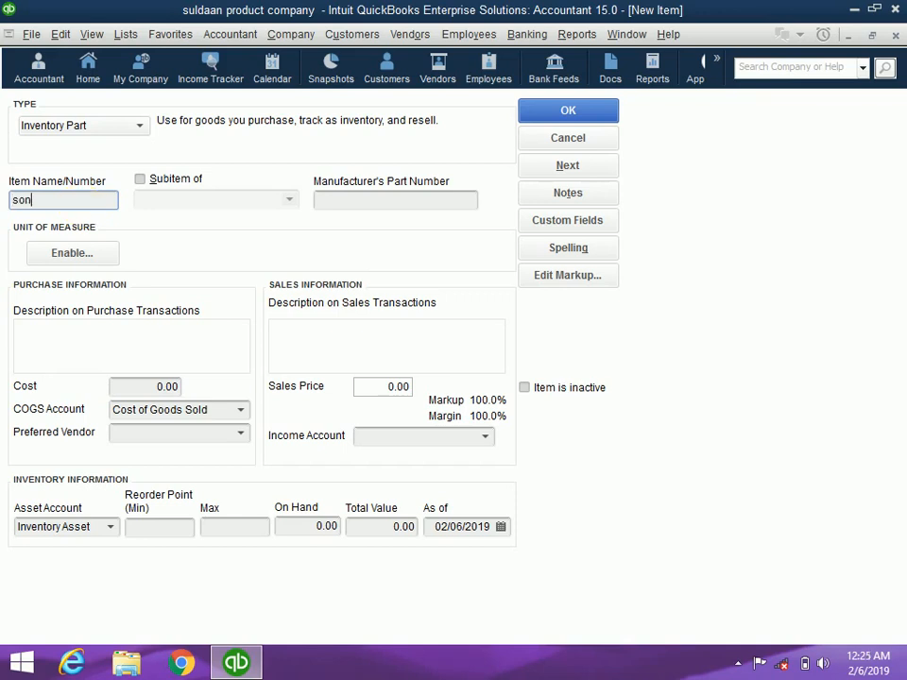
pyautogui.write('kor')
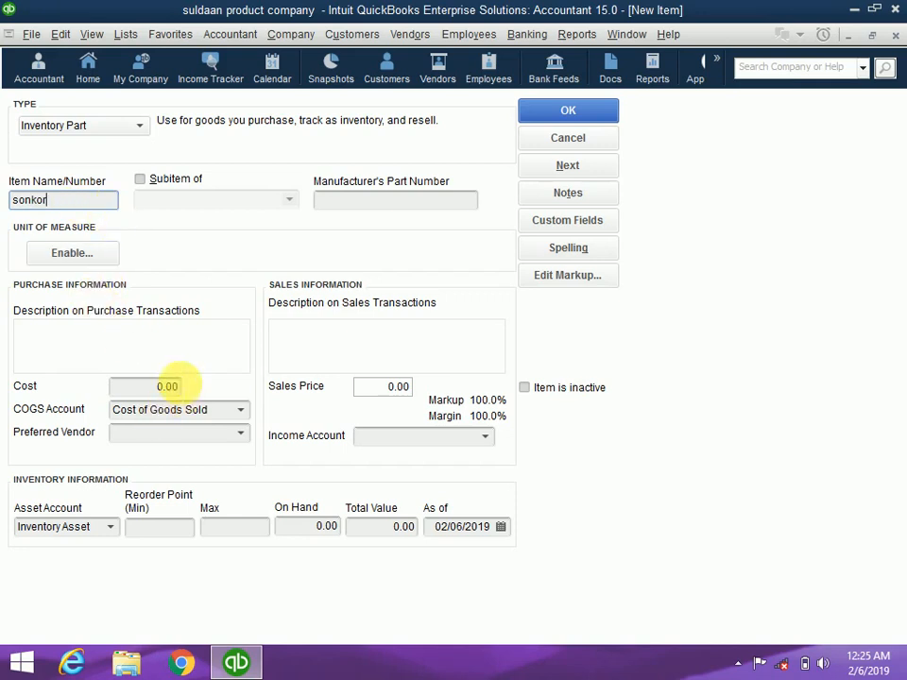
pyautogui.click(179, 388)
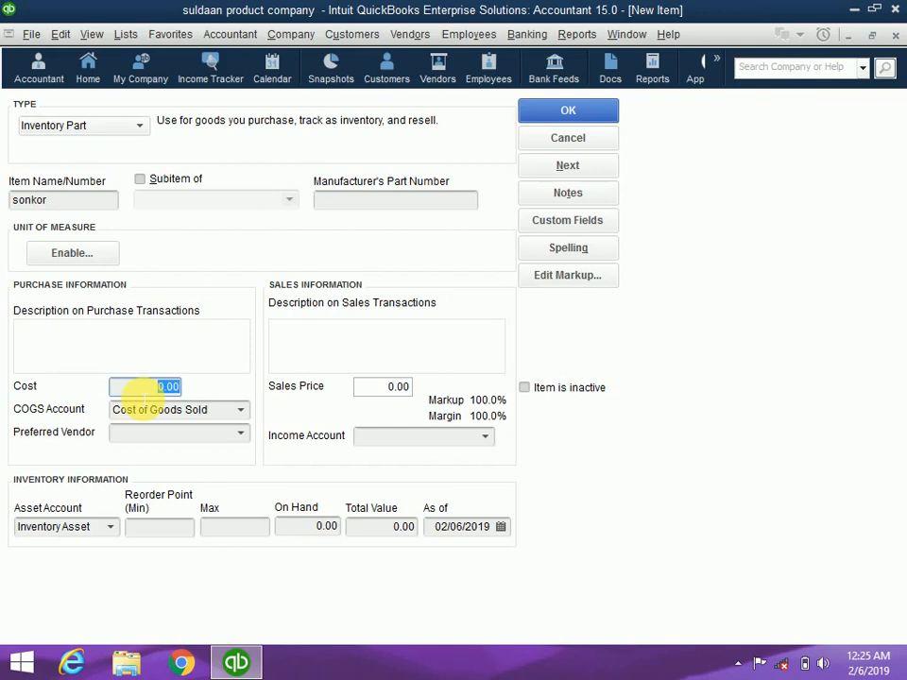
pyautogui.write('25')
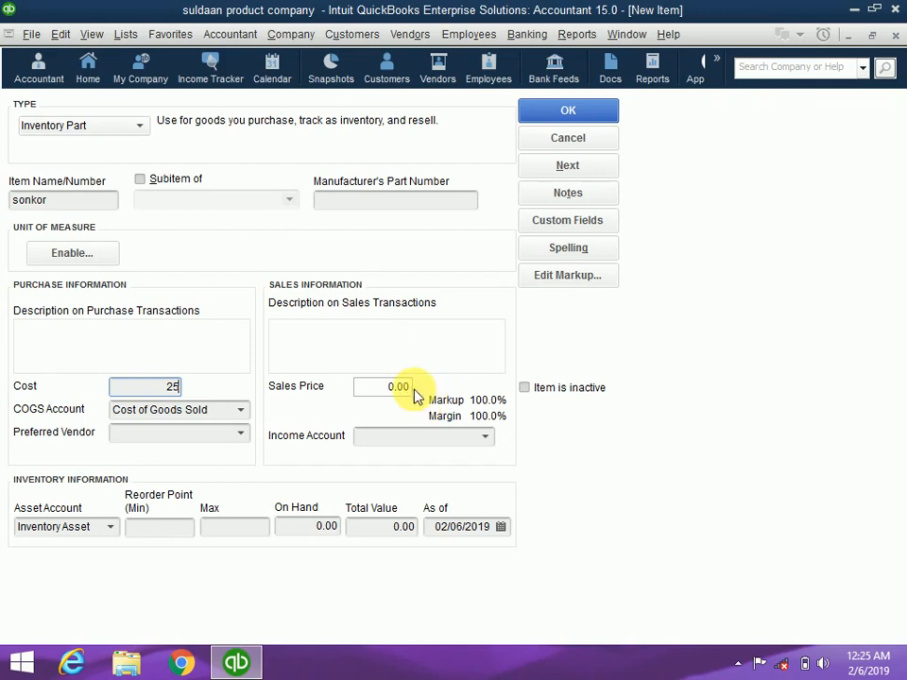
pyautogui.click(382, 390)
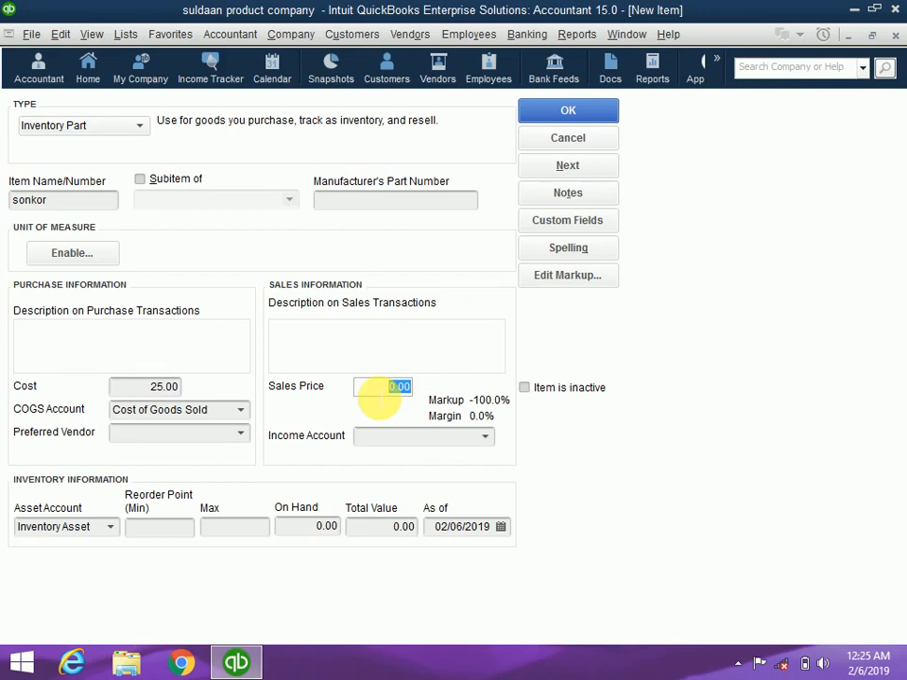
pyautogui.write('27')
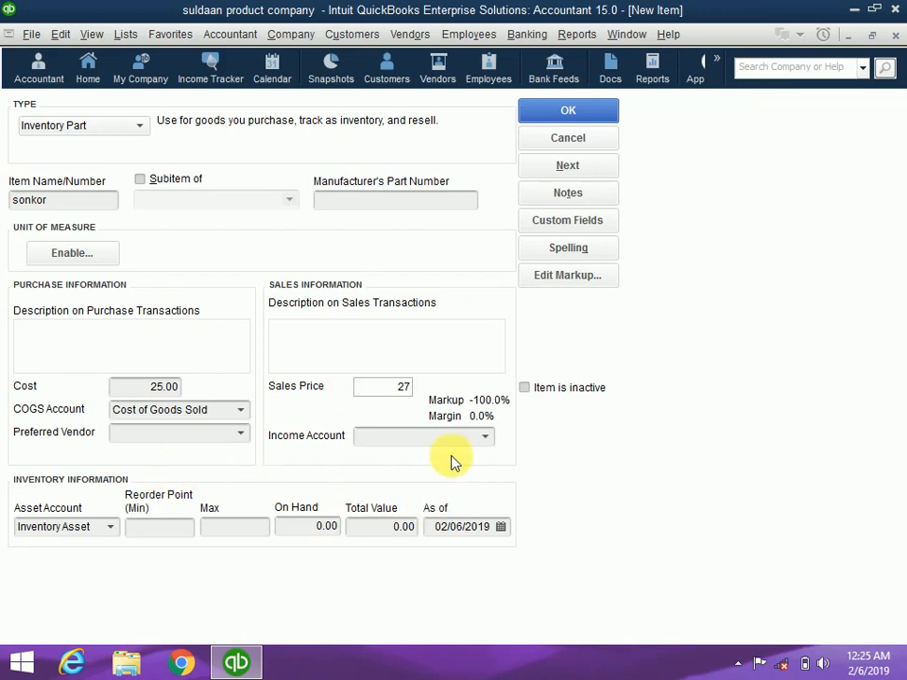
pyautogui.click(422, 438)
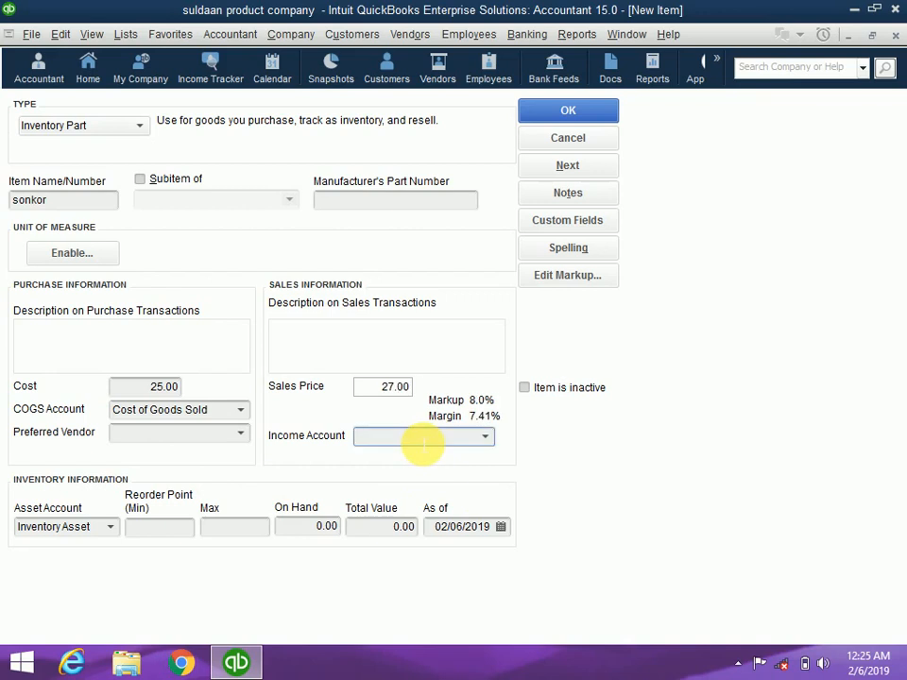
pyautogui.write('Sa')
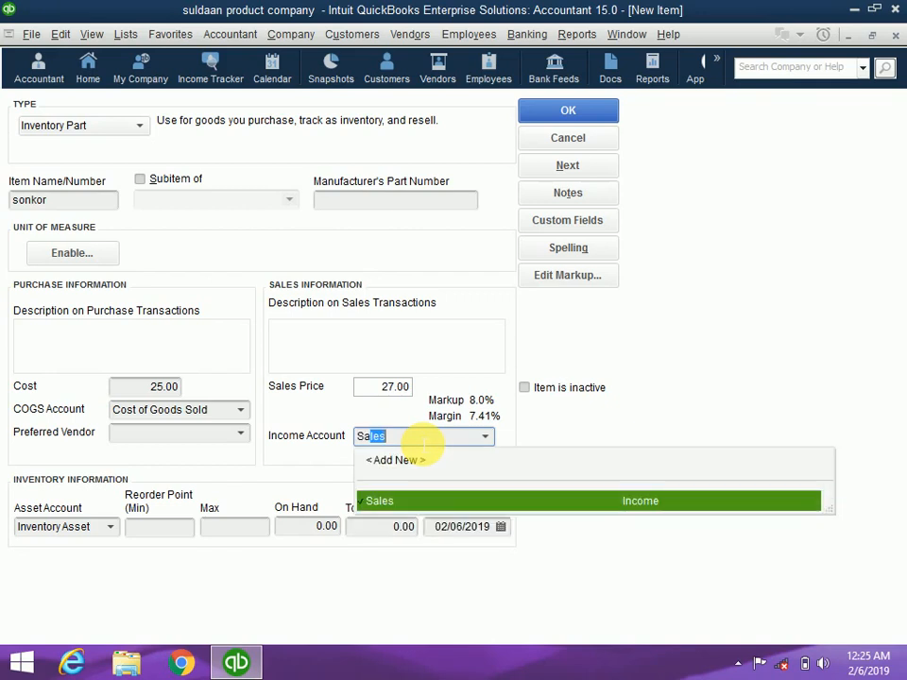
pyautogui.write('le')
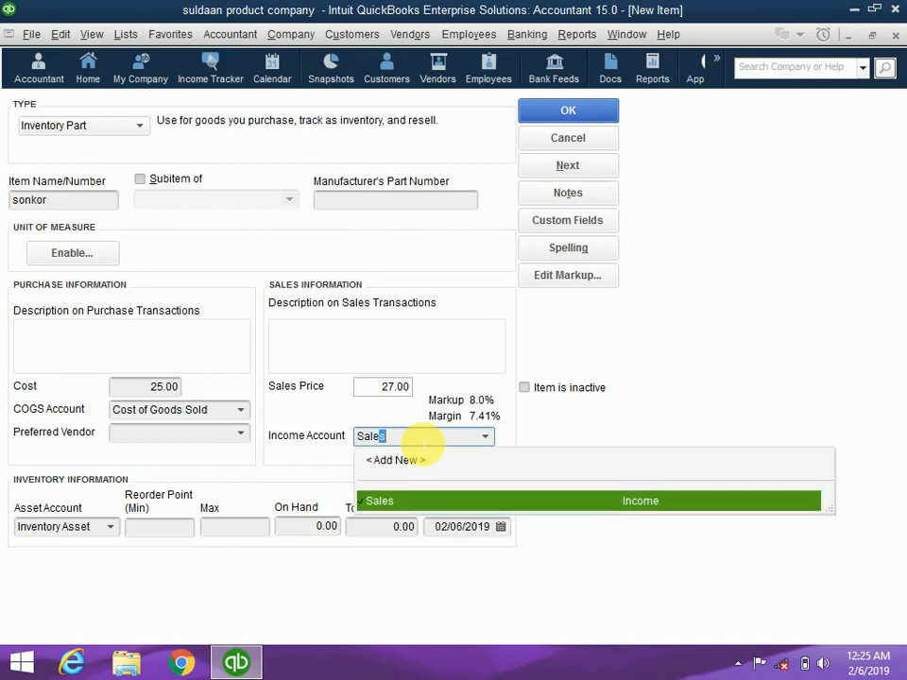
pyautogui.click(392, 502)
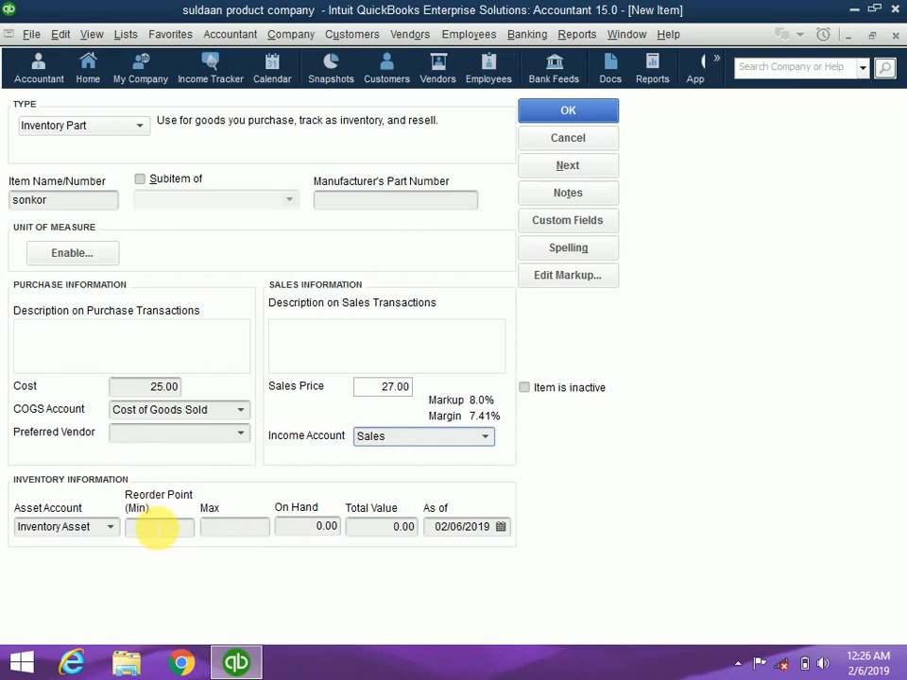
# Give sonkor 100 on hand, reorder point 5, max 10, as of 02/06/2019, and save it
pyautogui.click(333, 527)
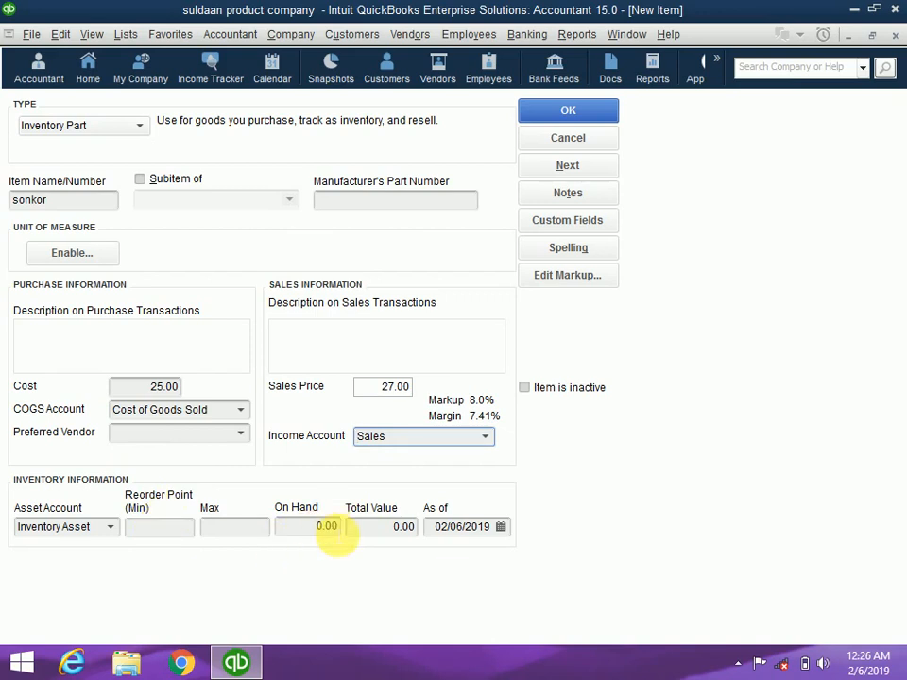
pyautogui.moveTo(317, 535); pyautogui.dragTo(354, 546)
pyautogui.click(318, 533)
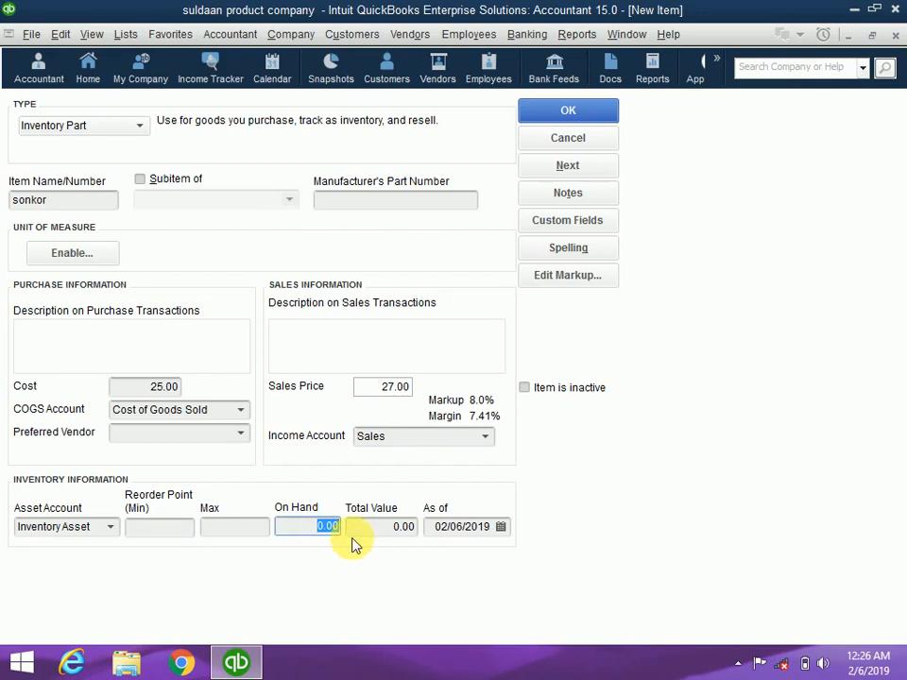
pyautogui.write('100')
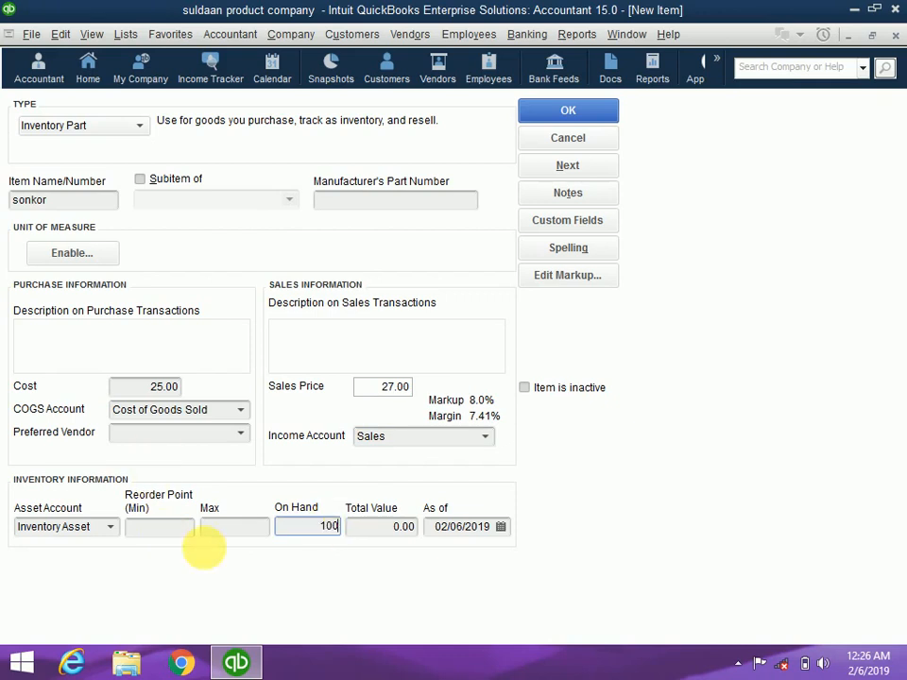
pyautogui.click(233, 531)
pyautogui.write('10')
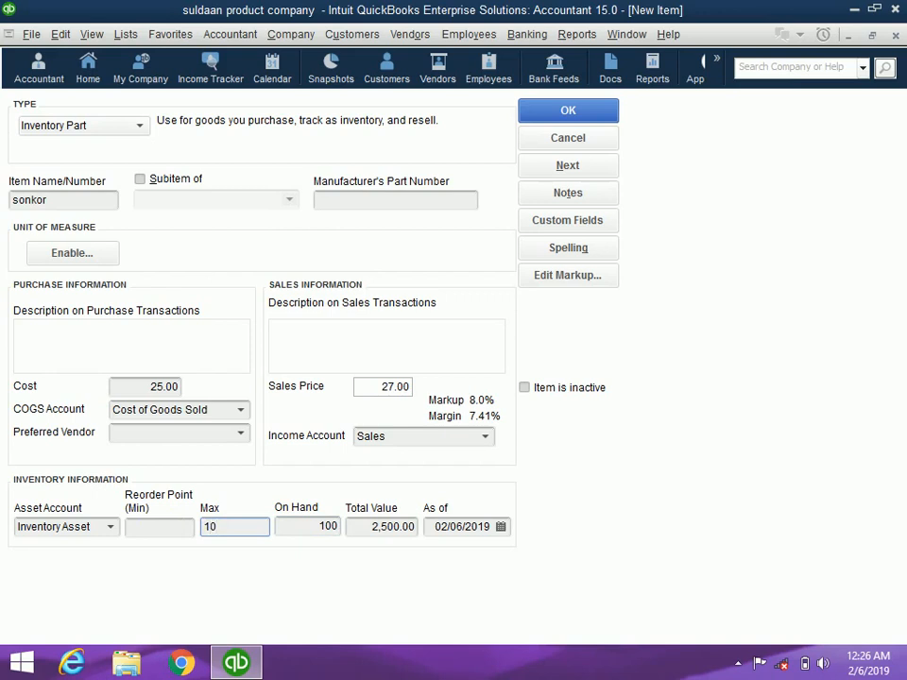
pyautogui.click(176, 533)
pyautogui.write('5')
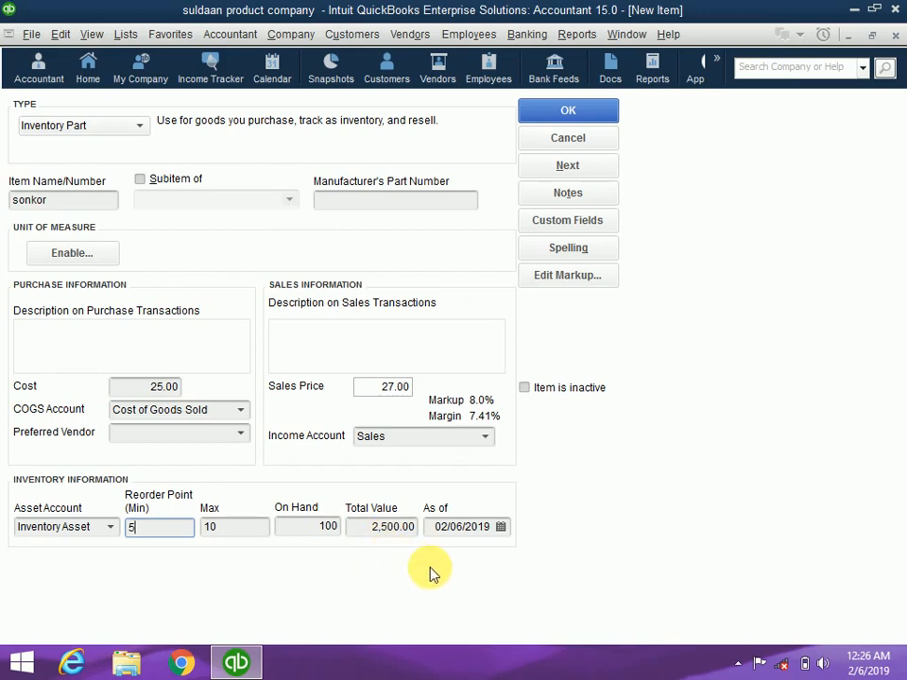
pyautogui.click(501, 527)
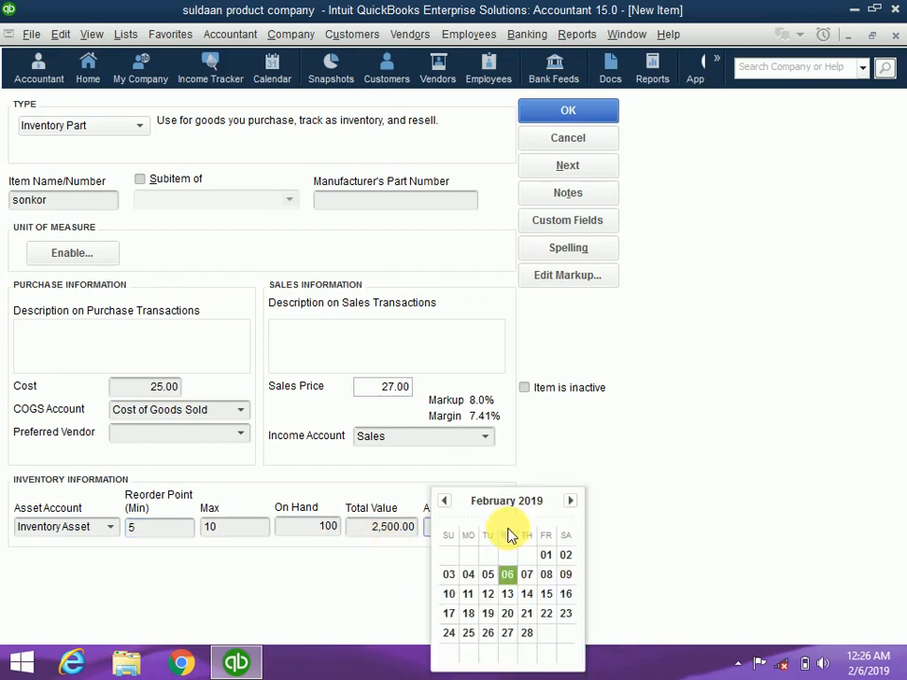
pyautogui.click(608, 583)
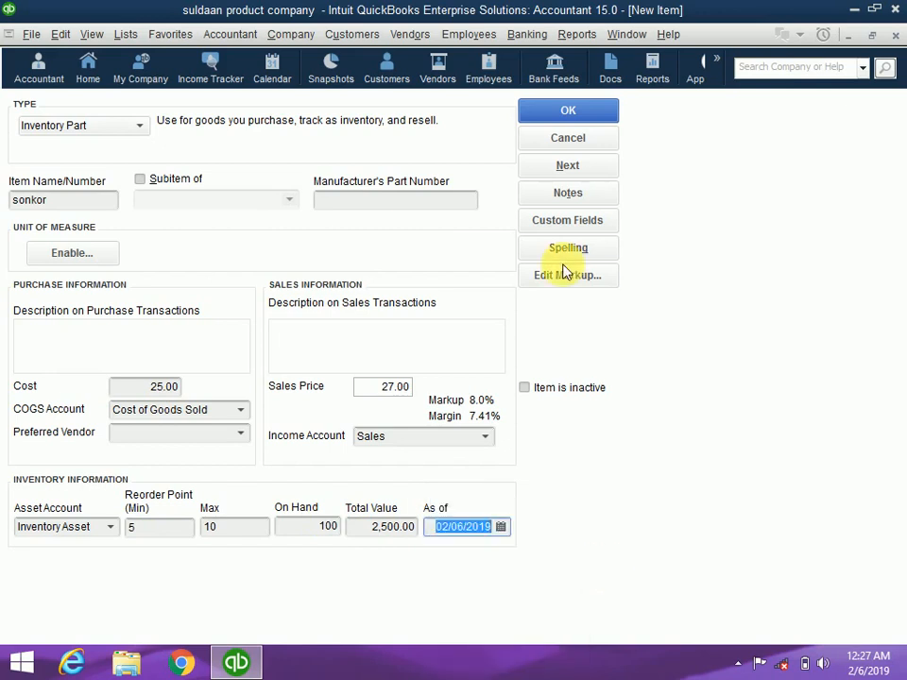
pyautogui.click(565, 111)
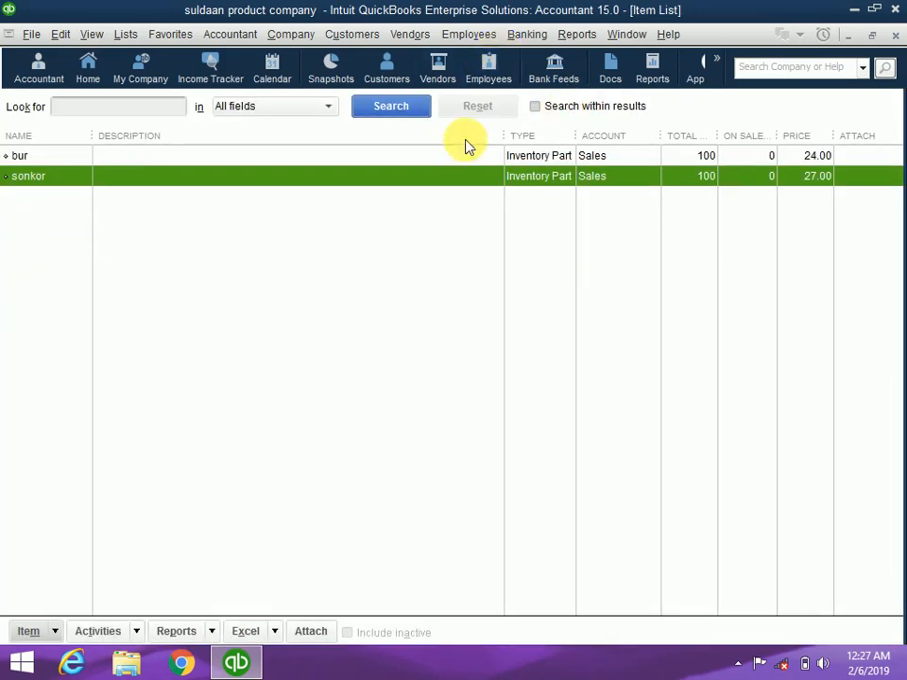
# Narrow the Description, Account and On Sales Order columns of the Item List
pyautogui.moveTo(515, 141); pyautogui.dragTo(212, 142)
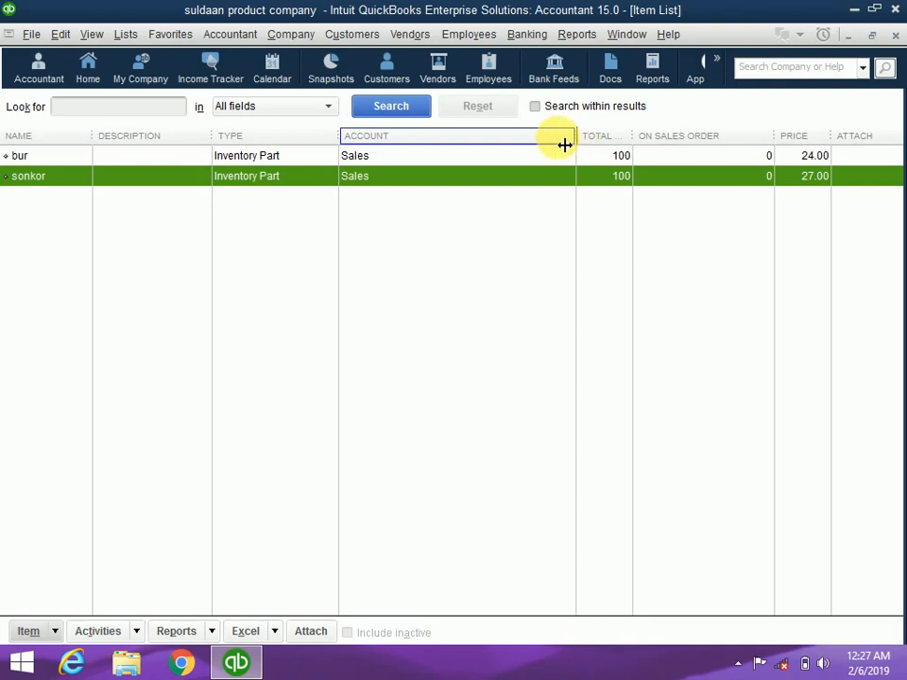
pyautogui.moveTo(563, 144); pyautogui.dragTo(468, 143)
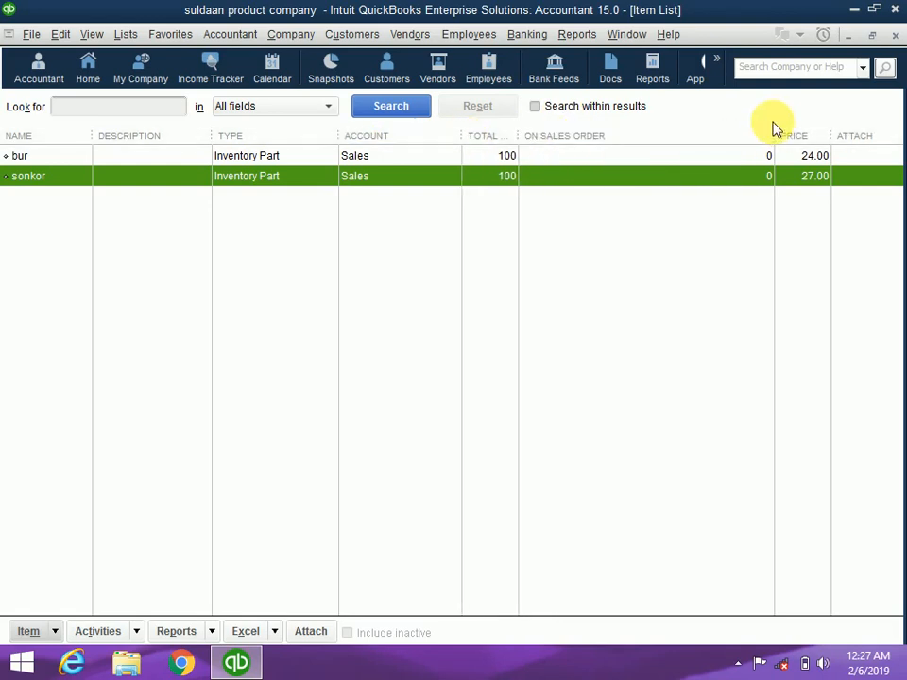
pyautogui.moveTo(780, 143); pyautogui.dragTo(654, 182)
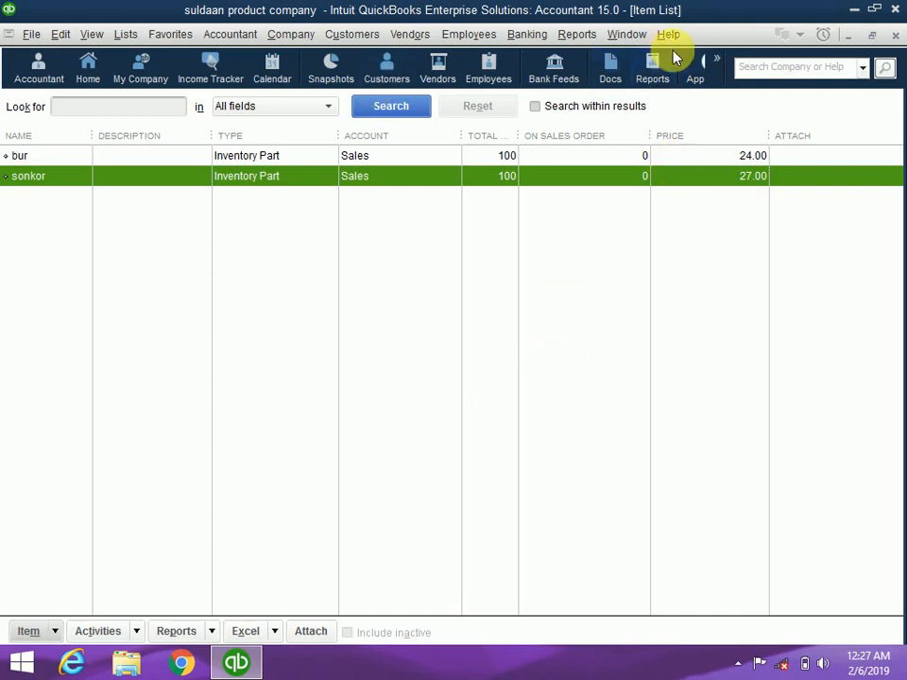
# Run the Balance Sheet Standard report, now showing Inventory Asset and Opening Balance Equity at 4,800.00
pyautogui.click(567, 35)
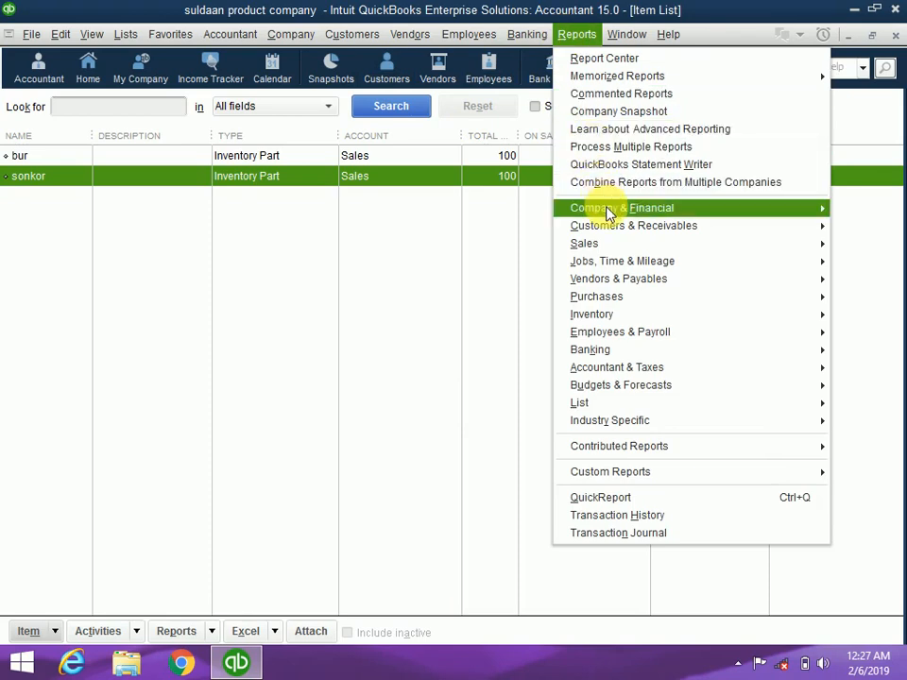
pyautogui.moveTo(608, 208)
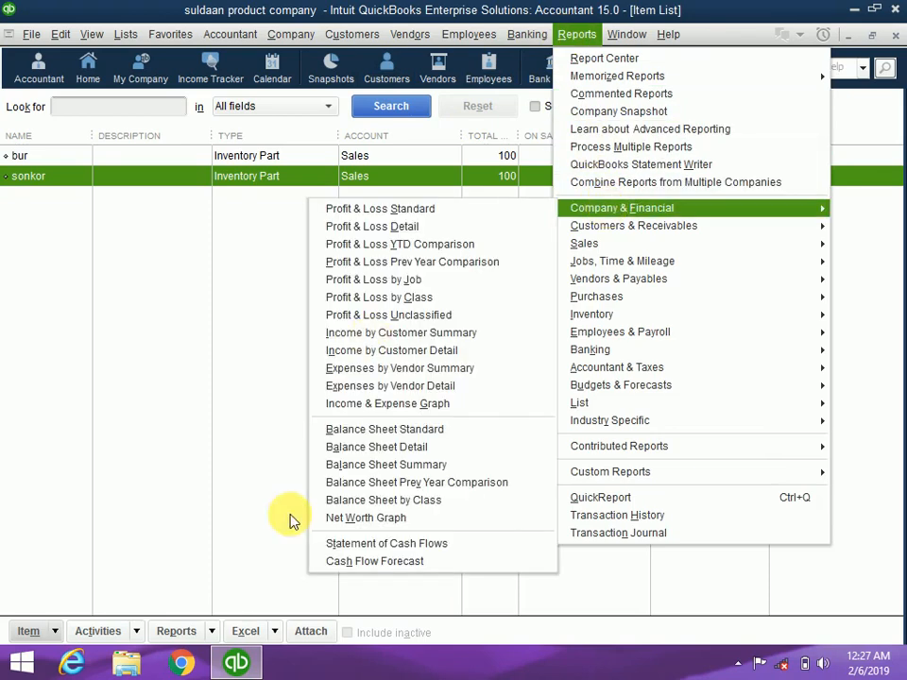
pyautogui.click(383, 429)
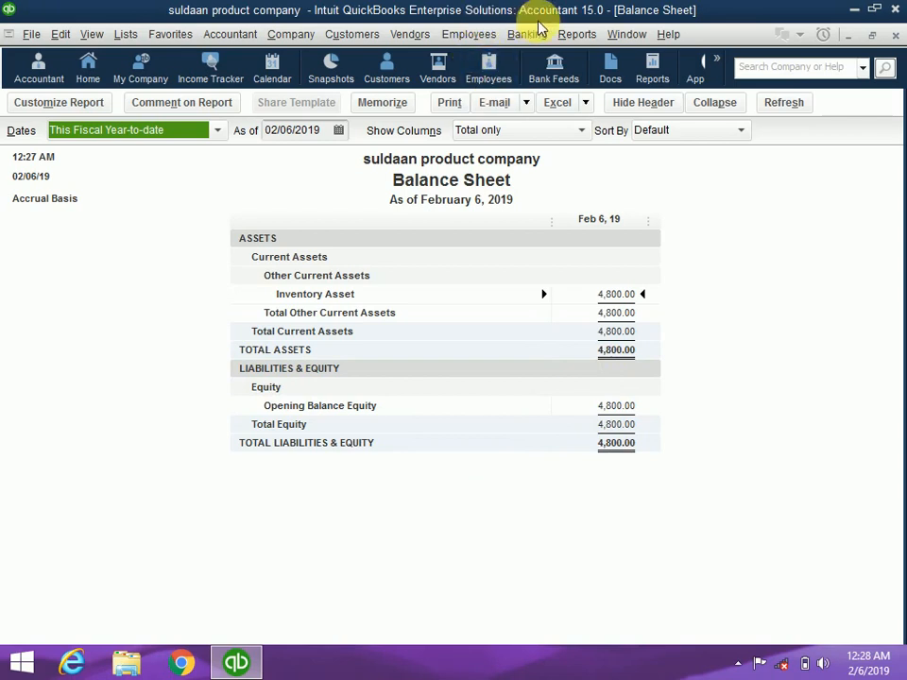
# Run the Profit & Loss Standard report for February 1–6, 2019, showing Net Income 0.00
pyautogui.click(573, 34)
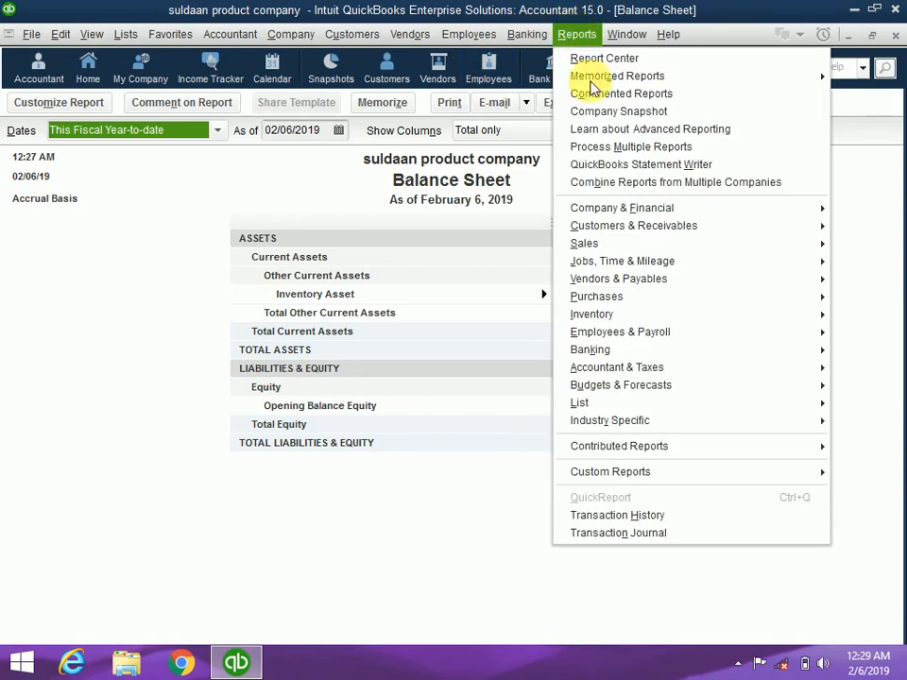
pyautogui.moveTo(599, 208)
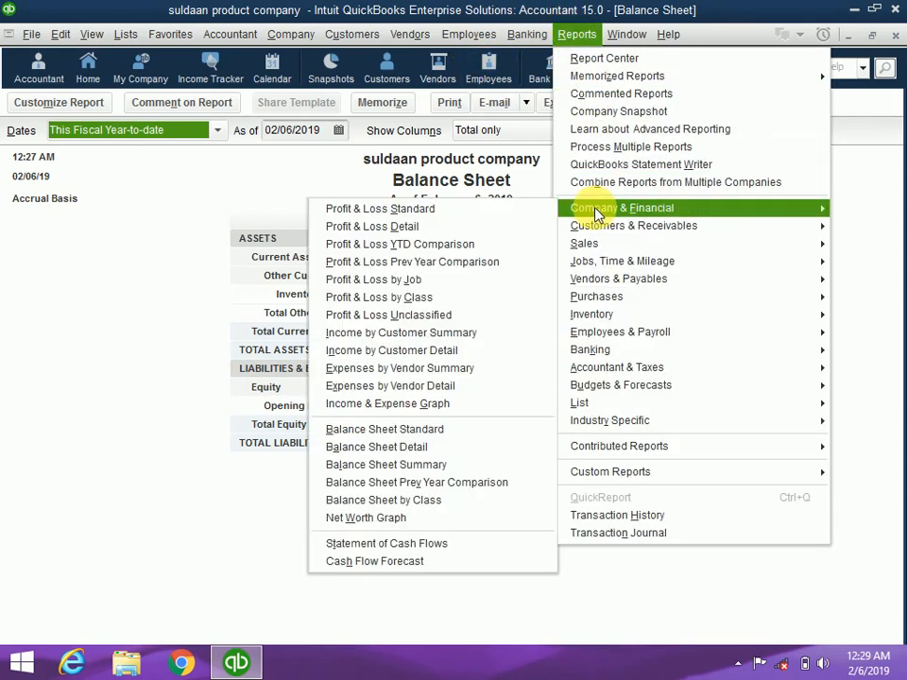
pyautogui.click(482, 209)
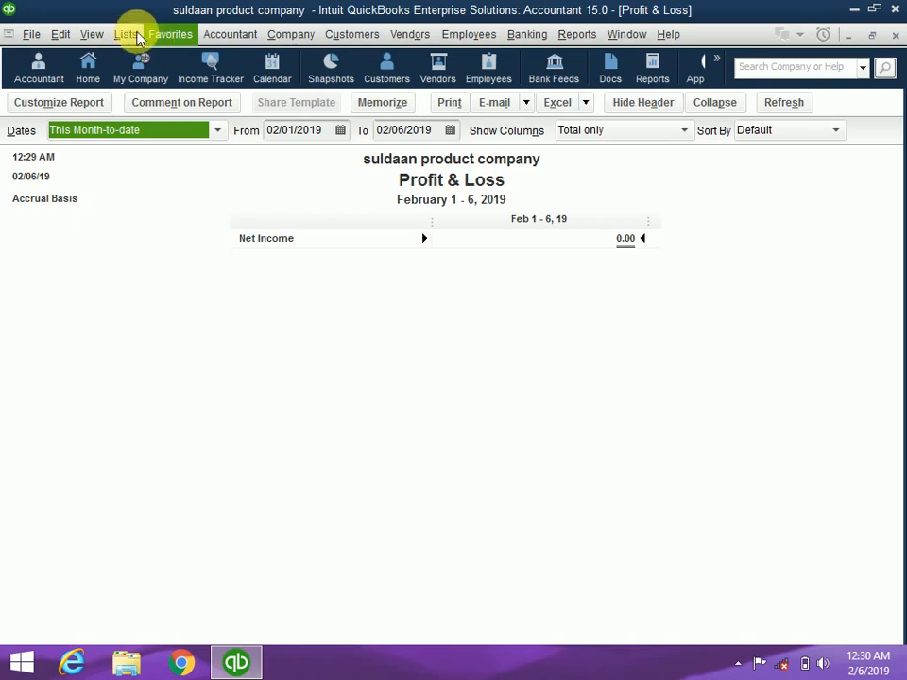
# Browse the Lists menu without choosing anything, then show the Company menu tasks
pyautogui.click(125, 35)
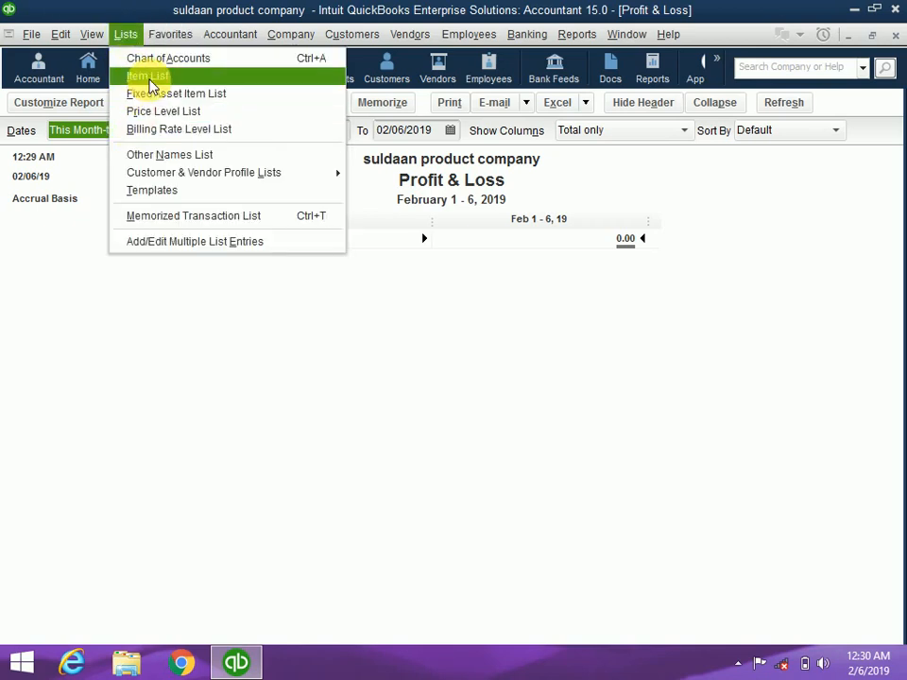
pyautogui.click(190, 461)
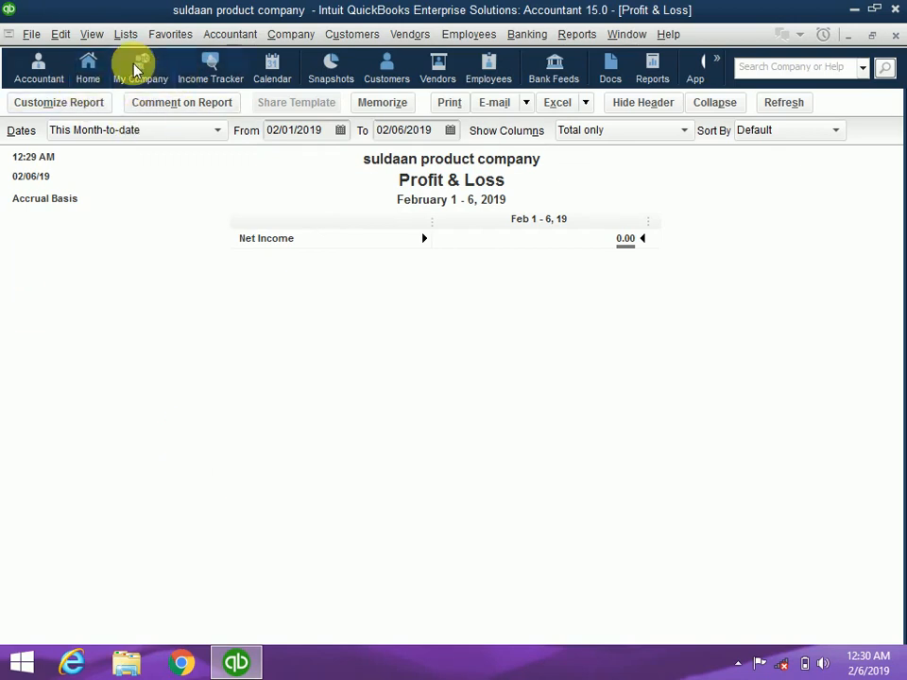
pyautogui.click(292, 34)
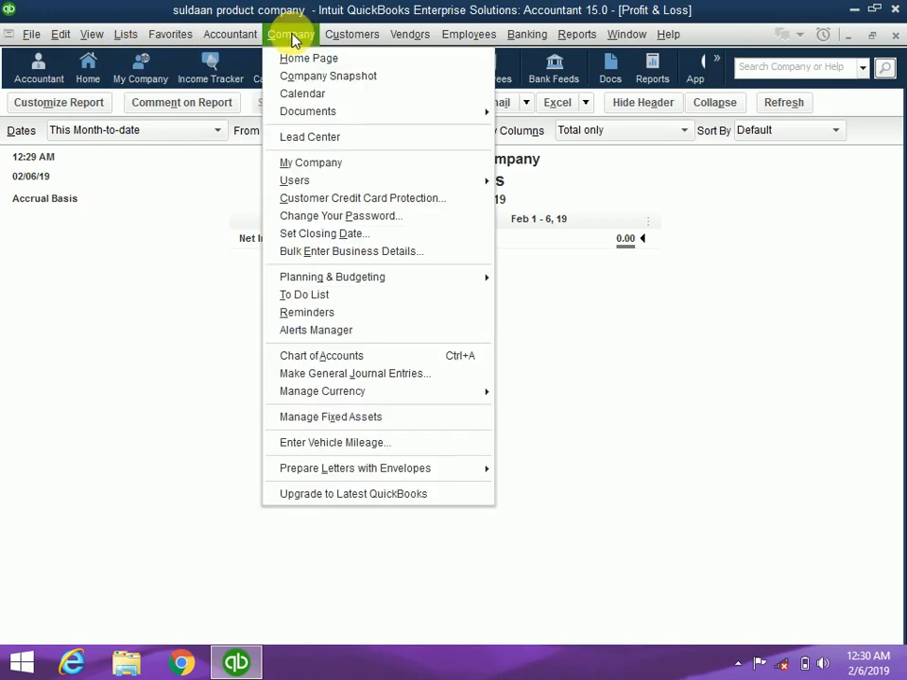
# Start general journal entry 1 dated 02/06/2019, suppressing the numbering notice, ready for the first account
pyautogui.click(335, 376)
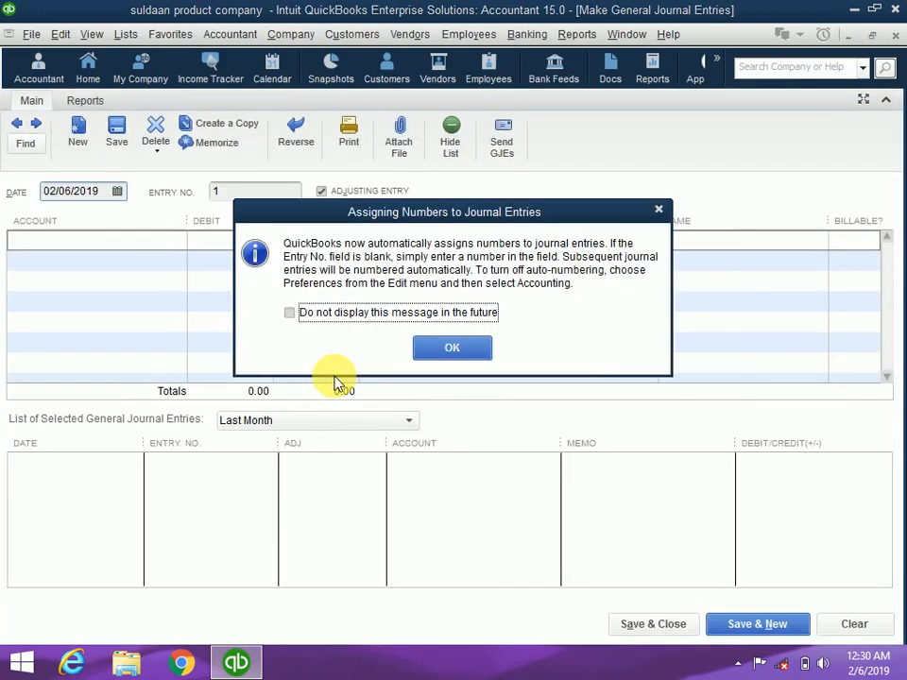
pyautogui.click(292, 316)
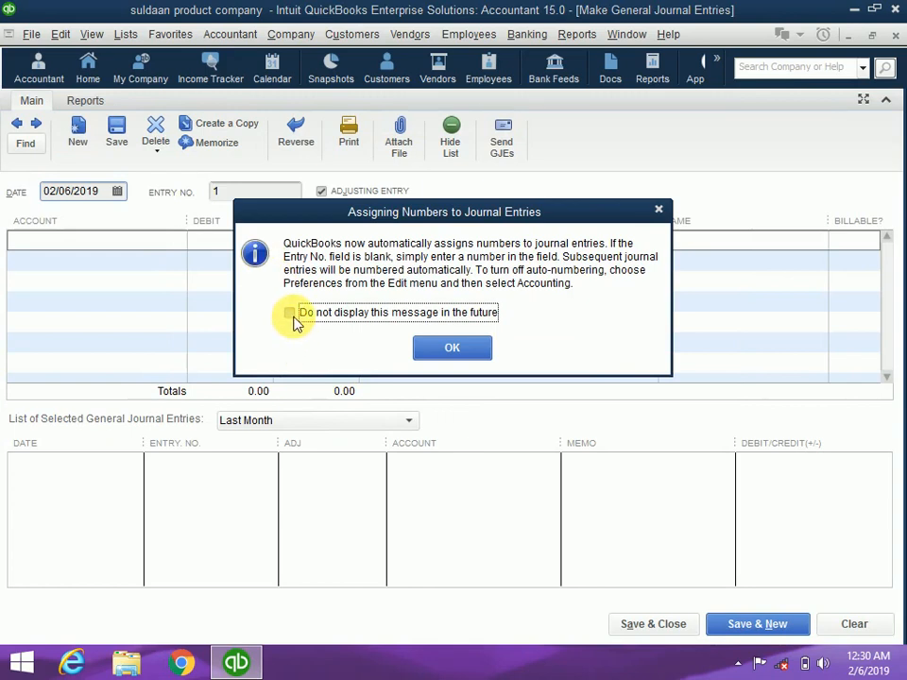
pyautogui.click(472, 349)
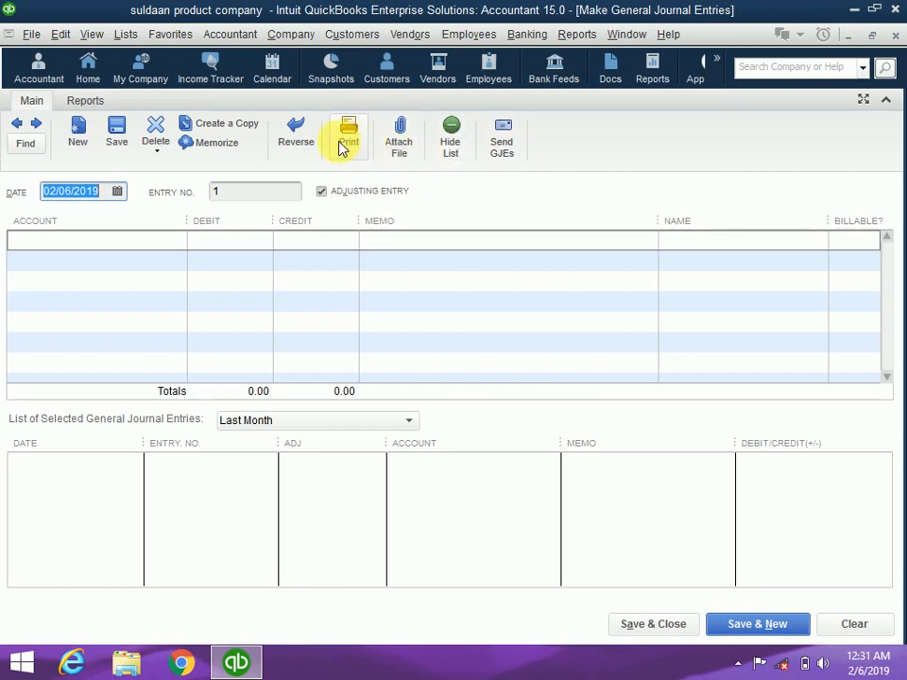
pyautogui.click(110, 243)
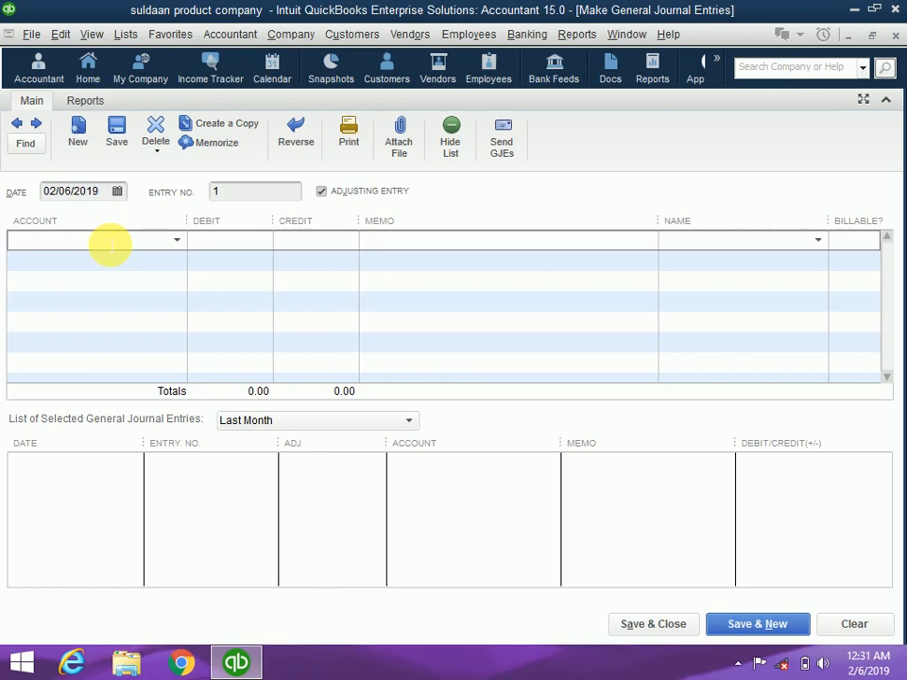
# Set the first line to Opening Balance Equity with a 600 credit
pyautogui.write('Op')
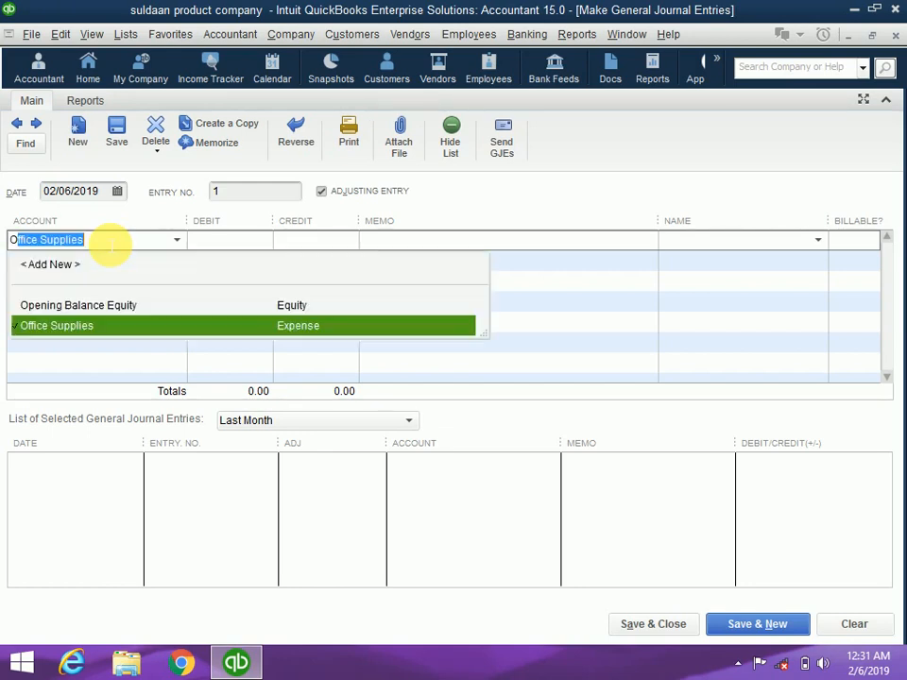
pyautogui.write('ening Balance Equity')
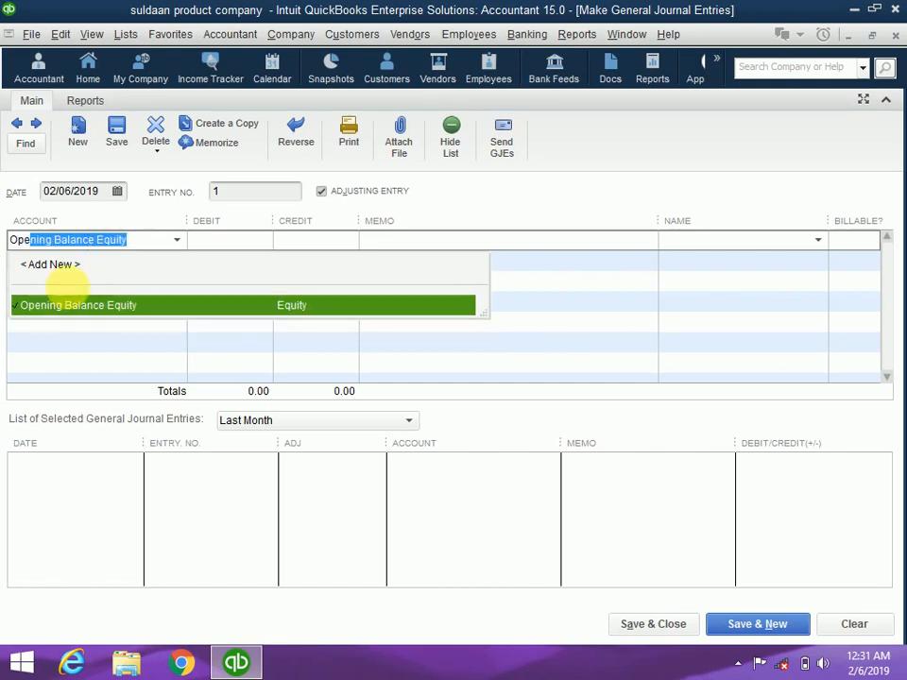
pyautogui.click(68, 309)
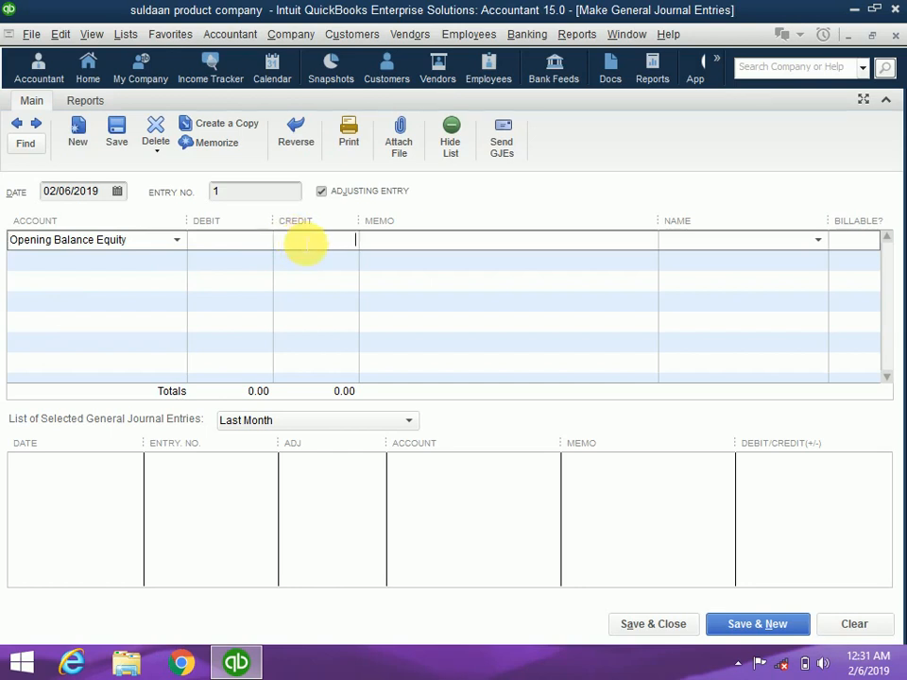
pyautogui.click(304, 244)
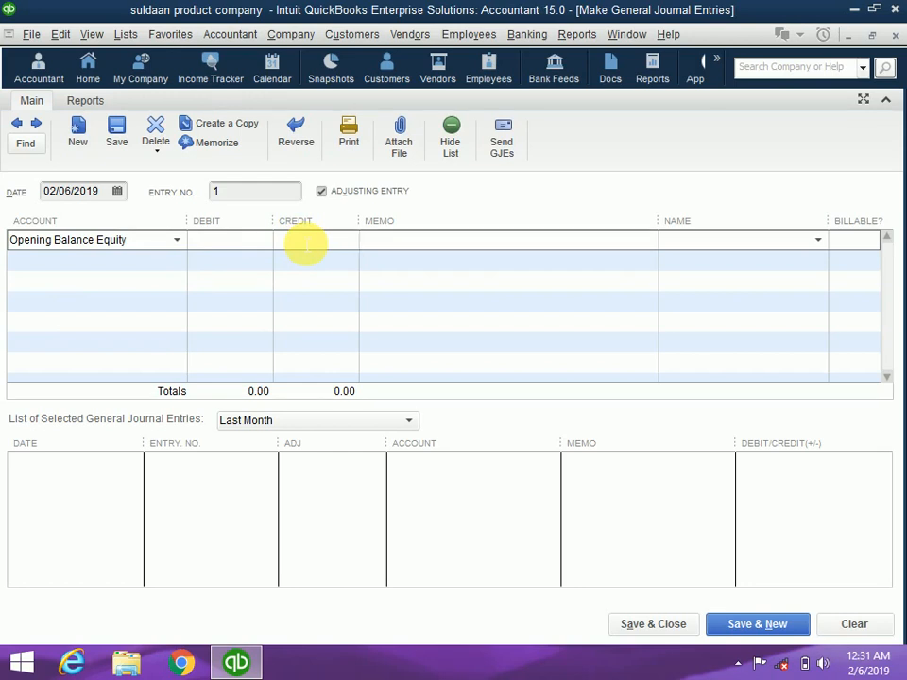
pyautogui.write('600')
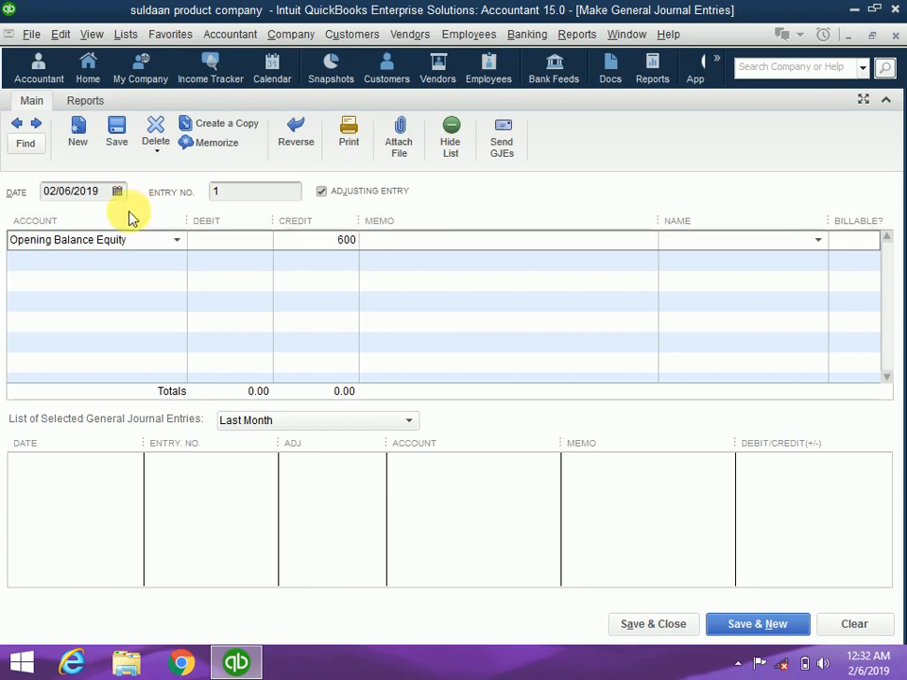
# Start the 600.00 debit line and type 'Account receivable' as its account
pyautogui.click(96, 274)
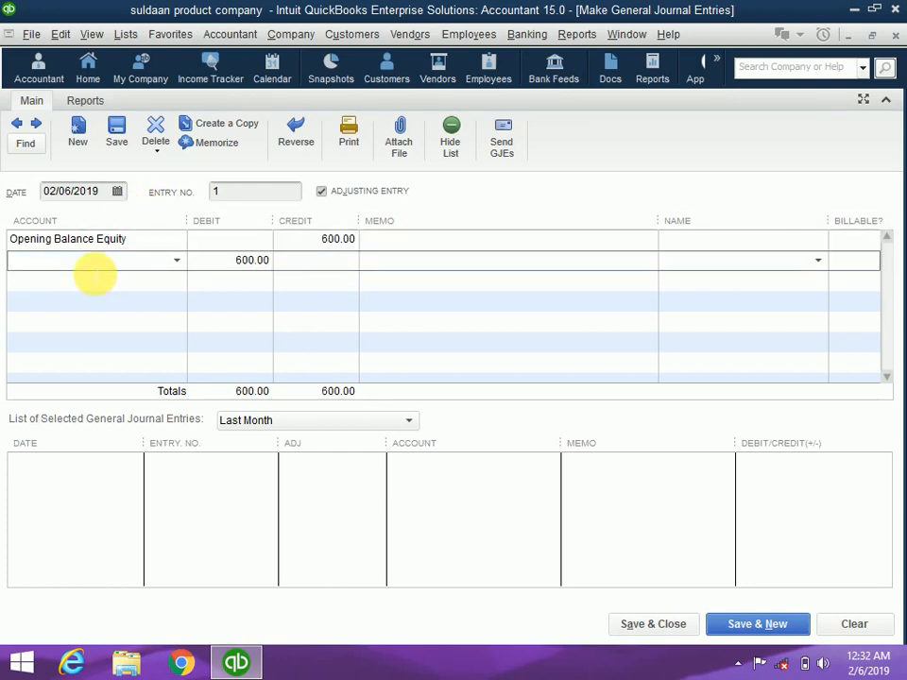
pyautogui.write('A')
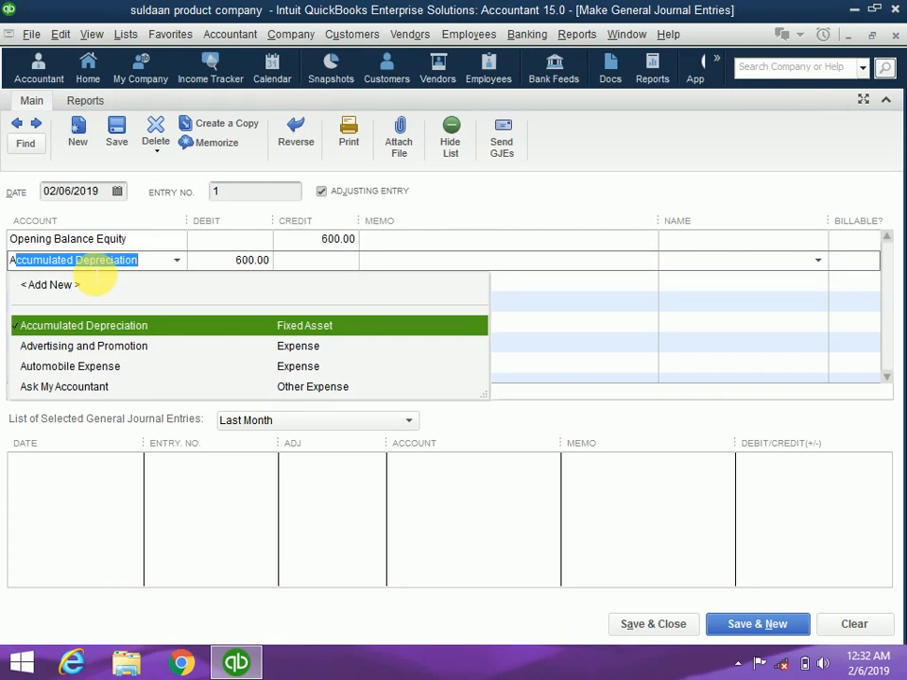
pyautogui.write('cc')
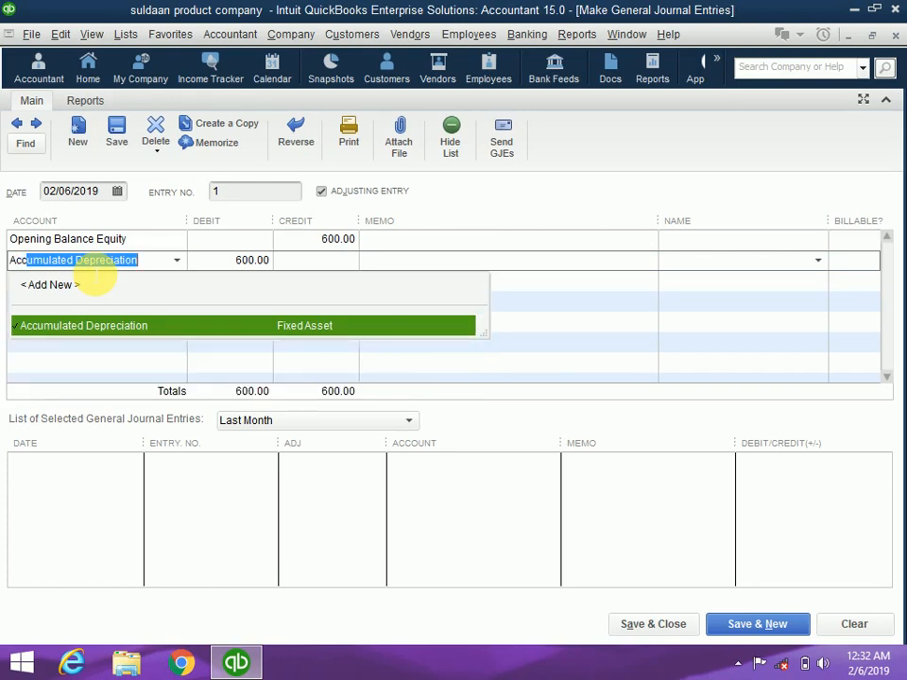
pyautogui.write('ount')
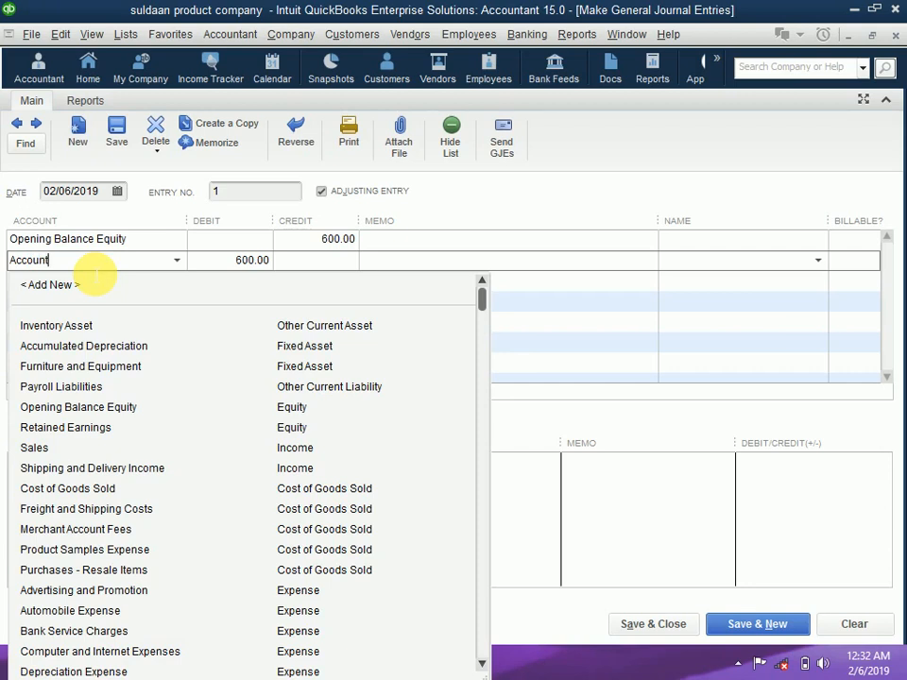
pyautogui.write(' rec')
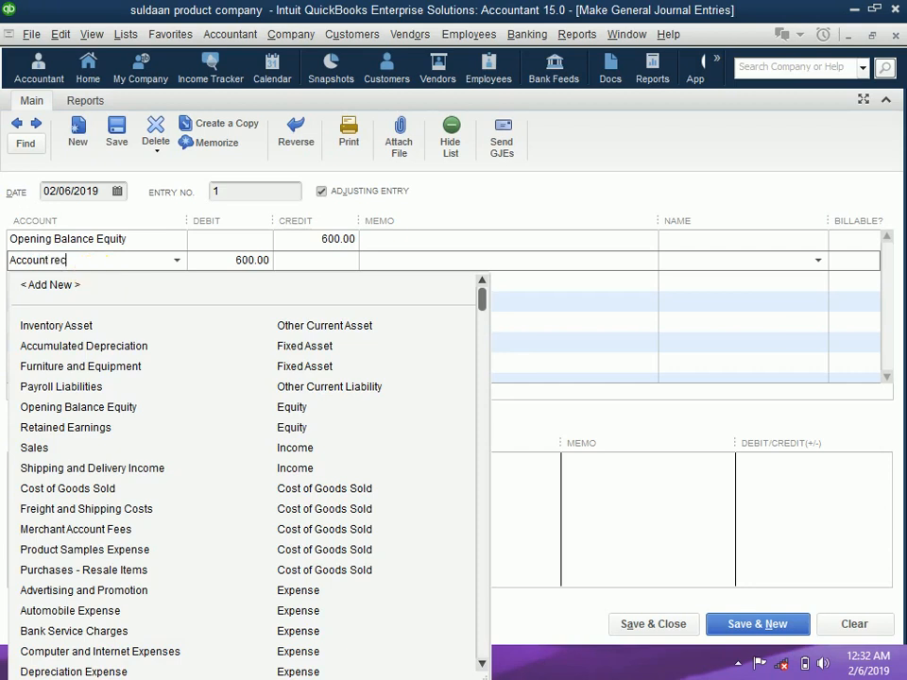
pyautogui.write('ei')
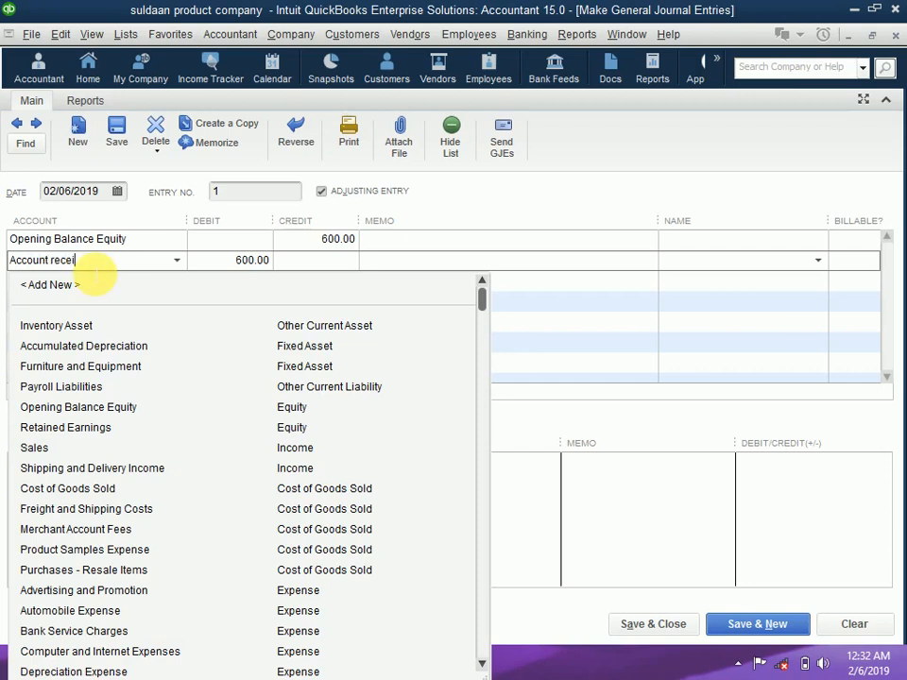
pyautogui.write('vabl')
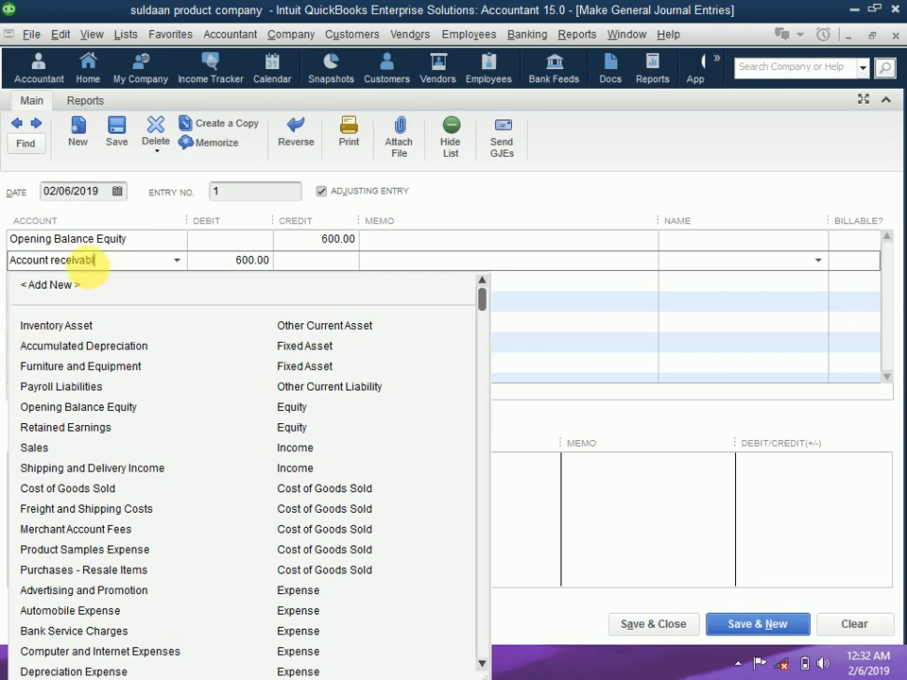
pyautogui.write('e')
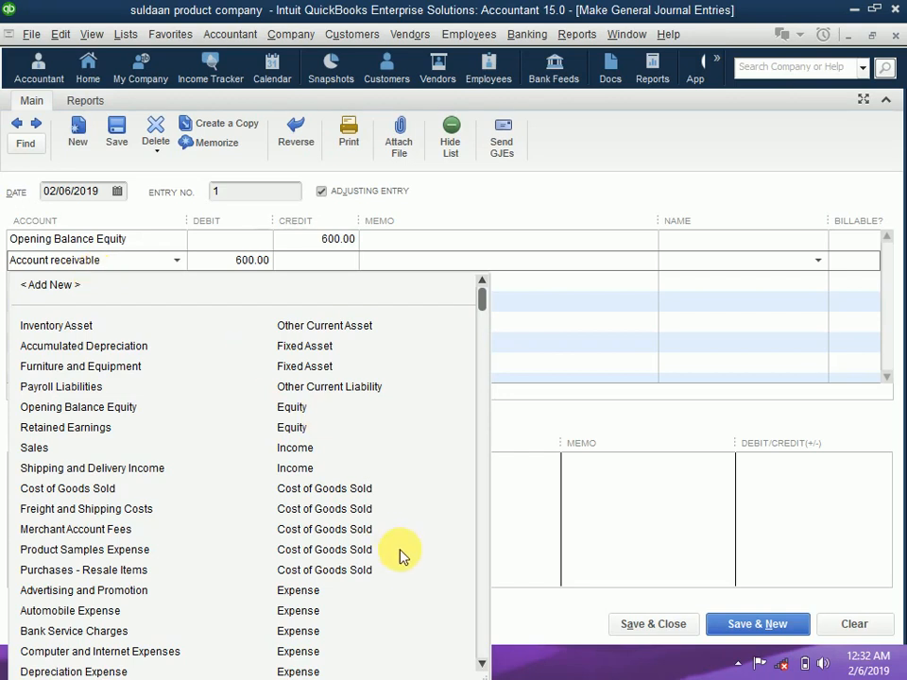
pyautogui.scroll(-3, 483, 669)
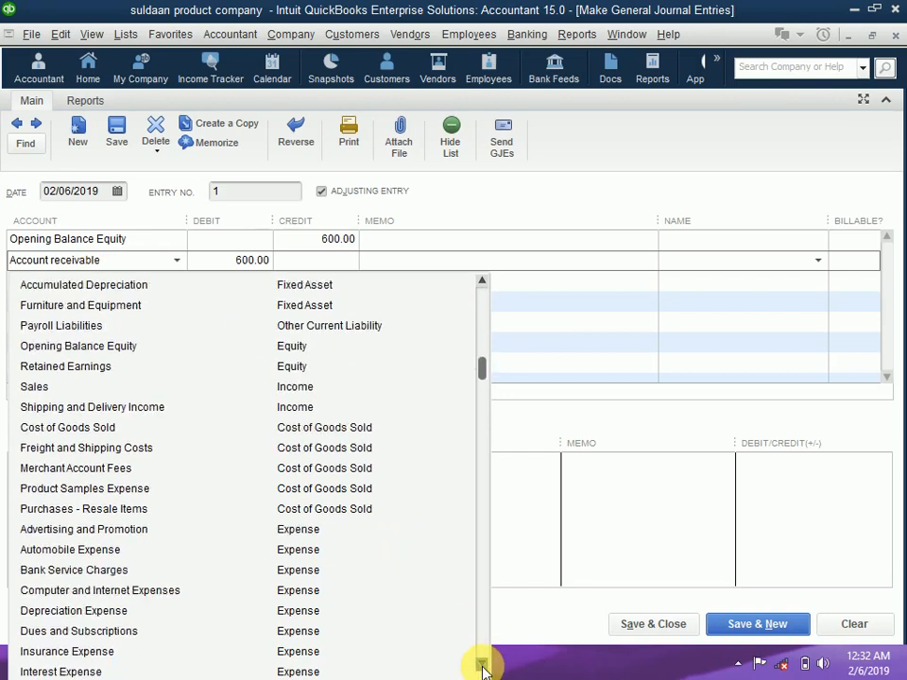
pyautogui.scroll(-3, 483, 668)
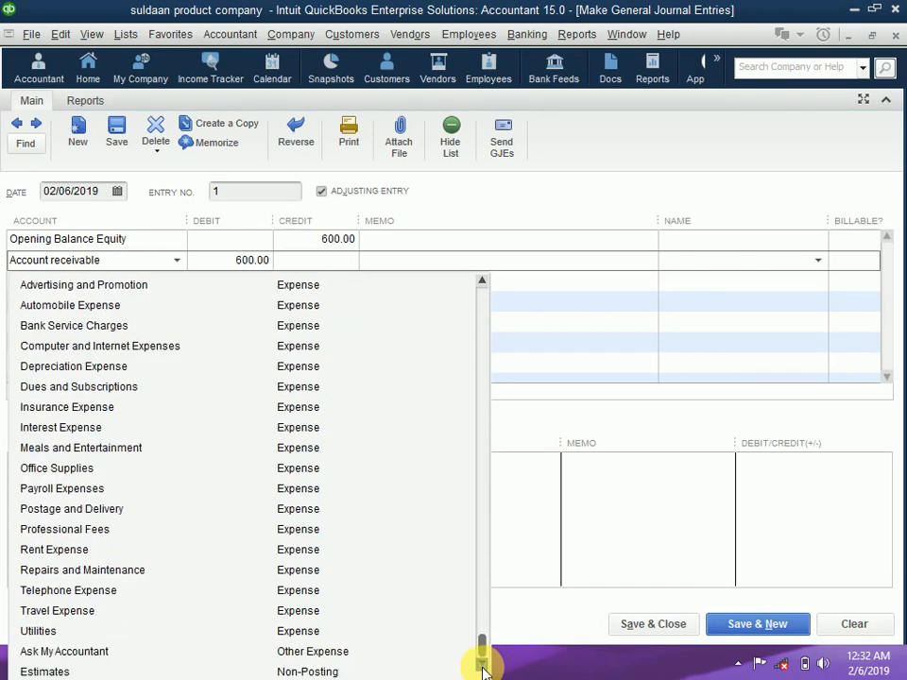
pyautogui.moveTo(483, 649); pyautogui.dragTo(484, 307)
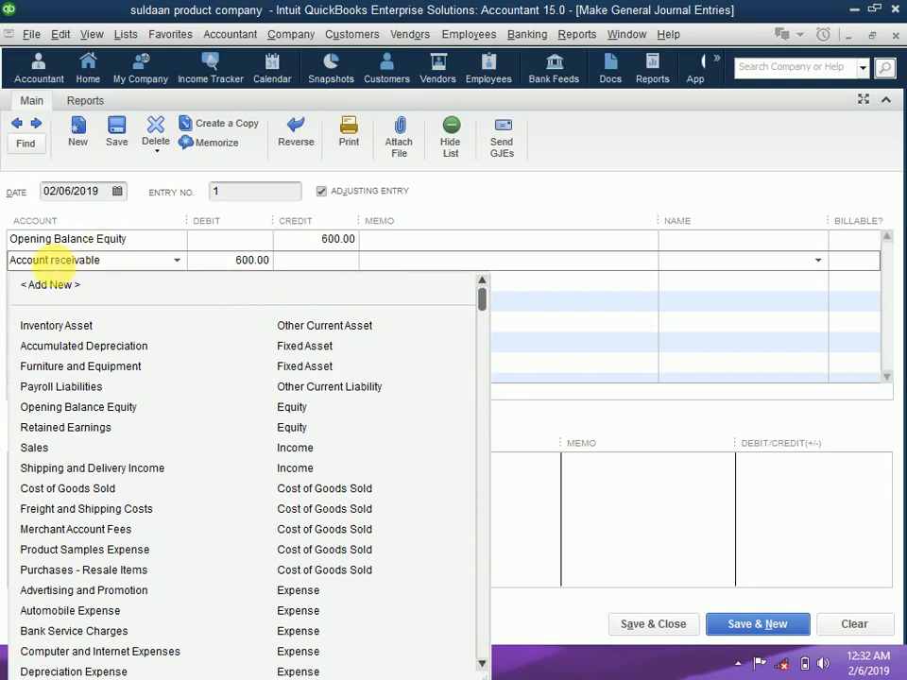
pyautogui.click(50, 260)
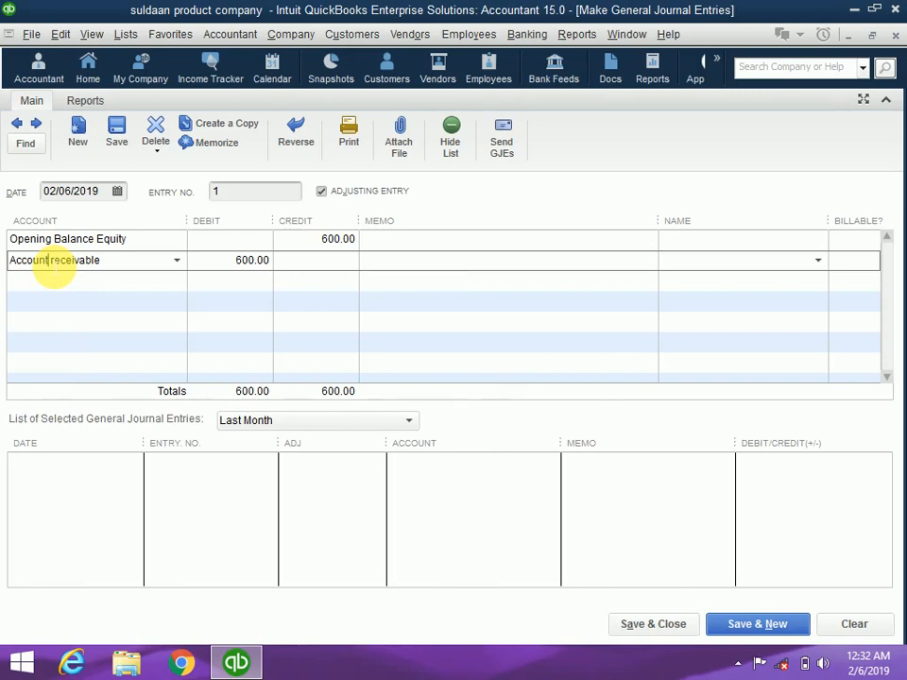
# Change the debit line's account to 'Accounts receivable', bringing up the Account Not Found notice
pyautogui.write('s')
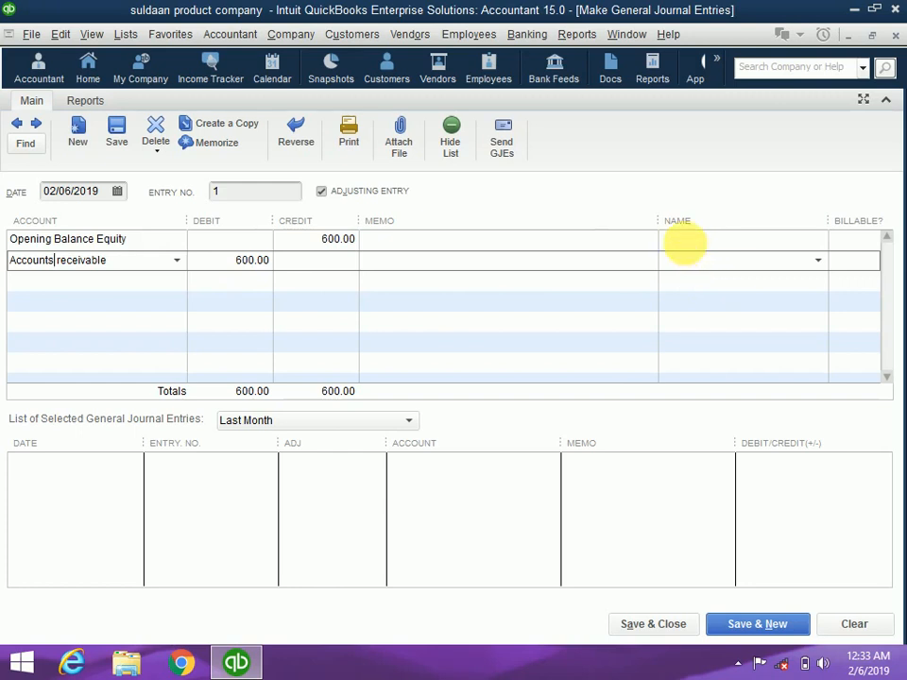
pyautogui.click(688, 250)
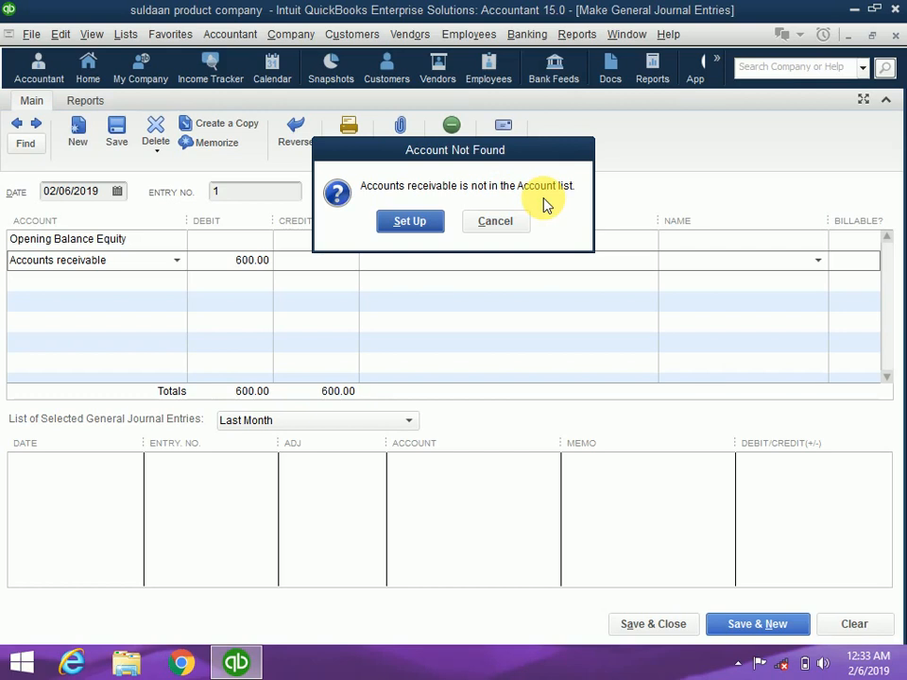
# Choose to set up 'Accounts receivable' as a new account
pyautogui.click(412, 225)
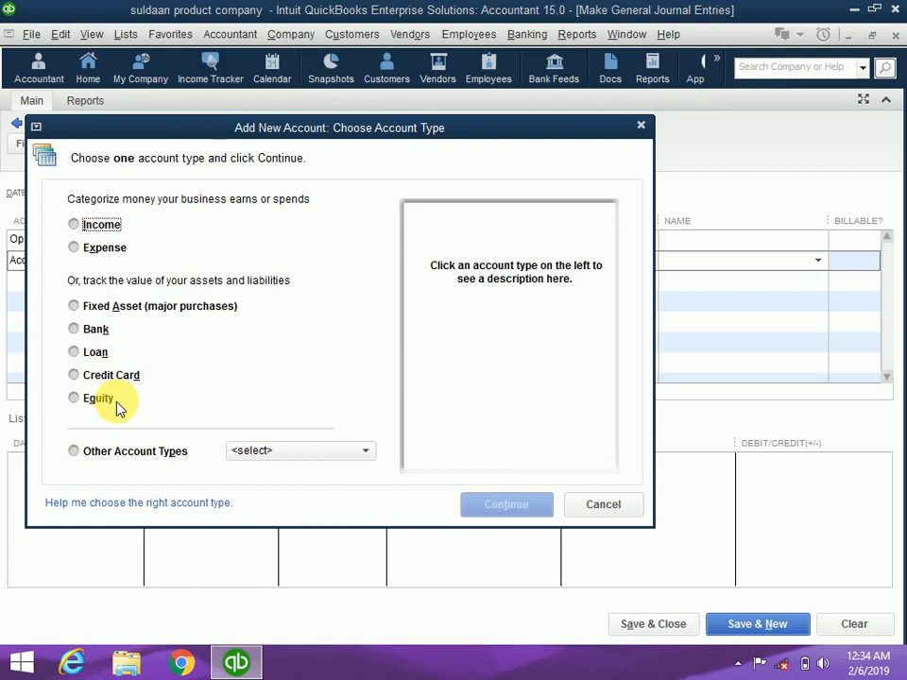
# Give the new Accounts receivable account the Accounts Receivable type and save it
pyautogui.click(368, 453)
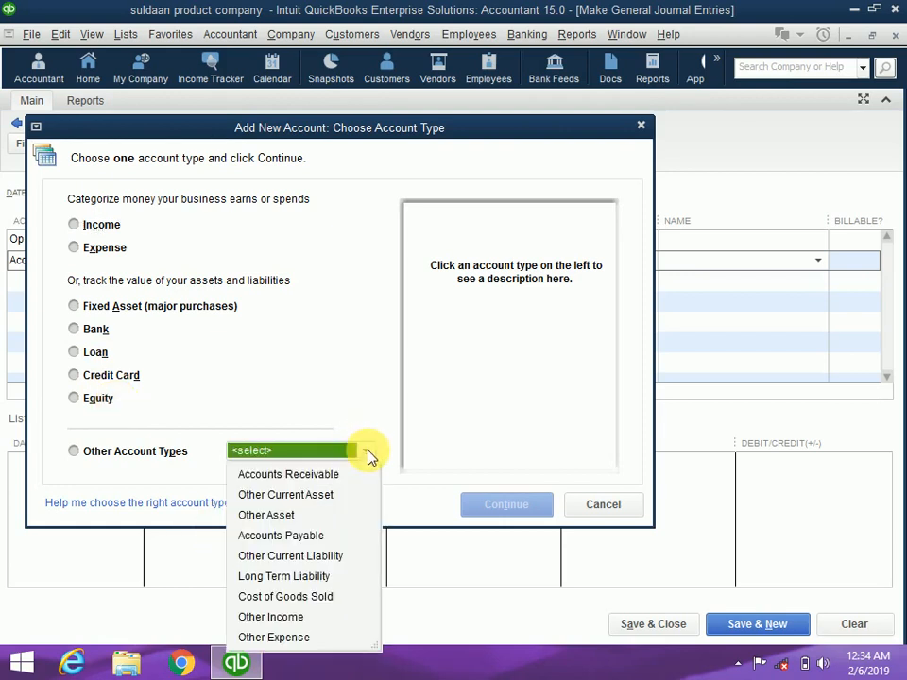
pyautogui.click(324, 477)
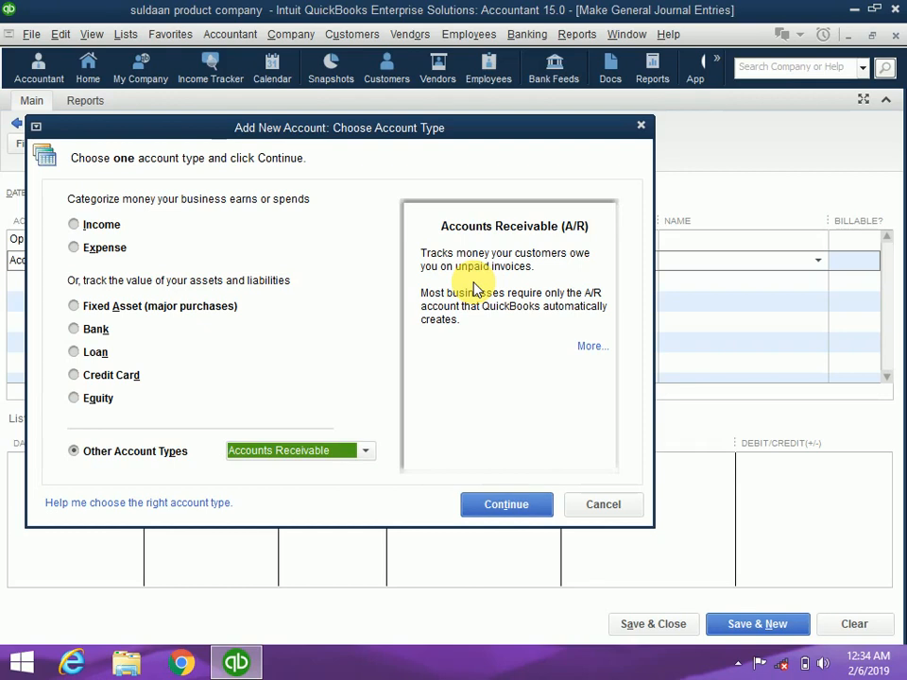
pyautogui.click(489, 512)
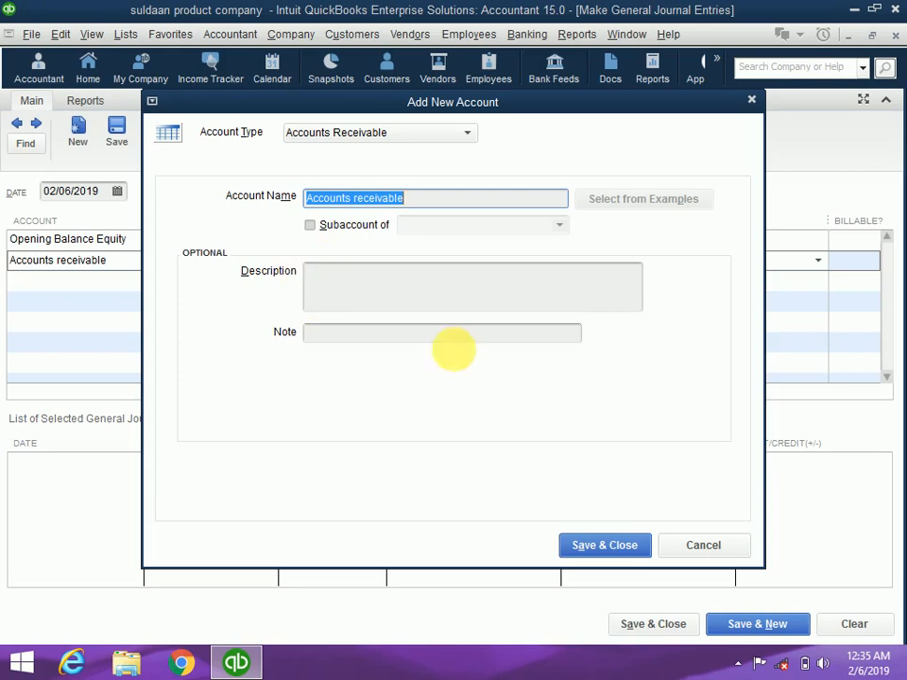
pyautogui.click(584, 553)
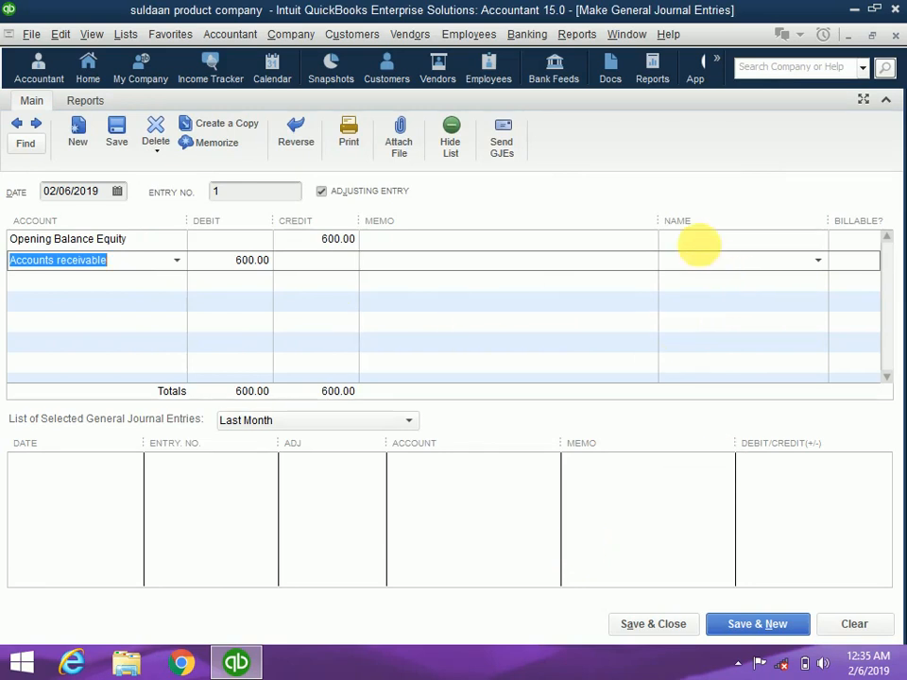
# Enter the new customer's full name in the Name cell of the Accounts receivable line
pyautogui.click(703, 264)
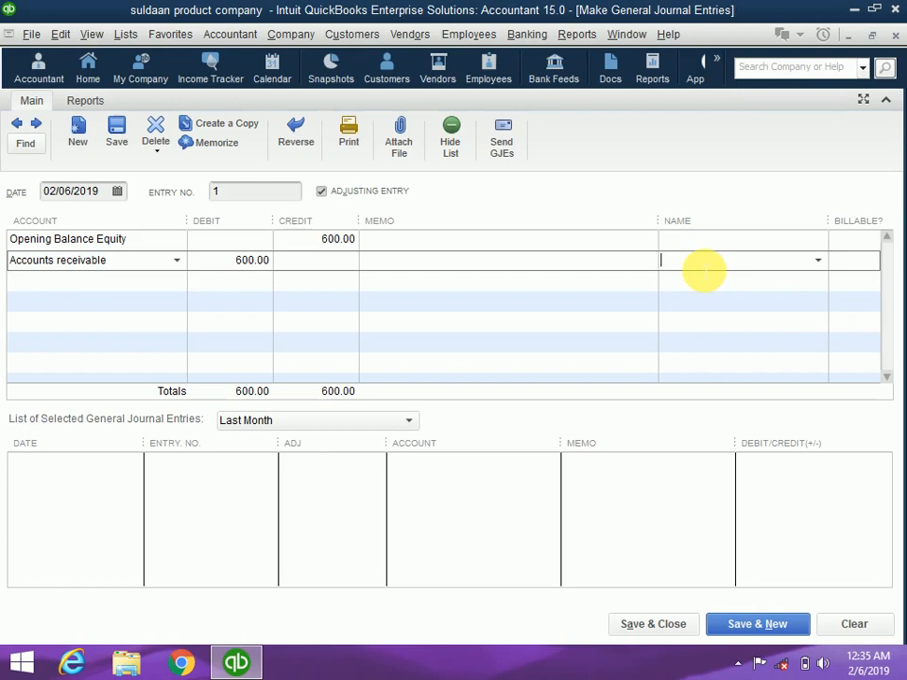
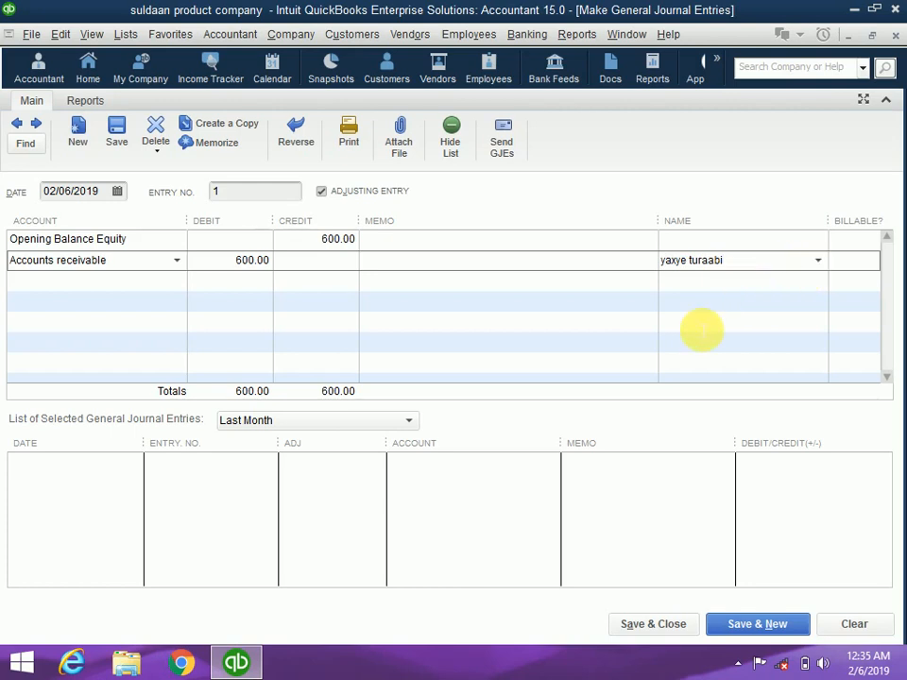
pyautogui.click(602, 345)
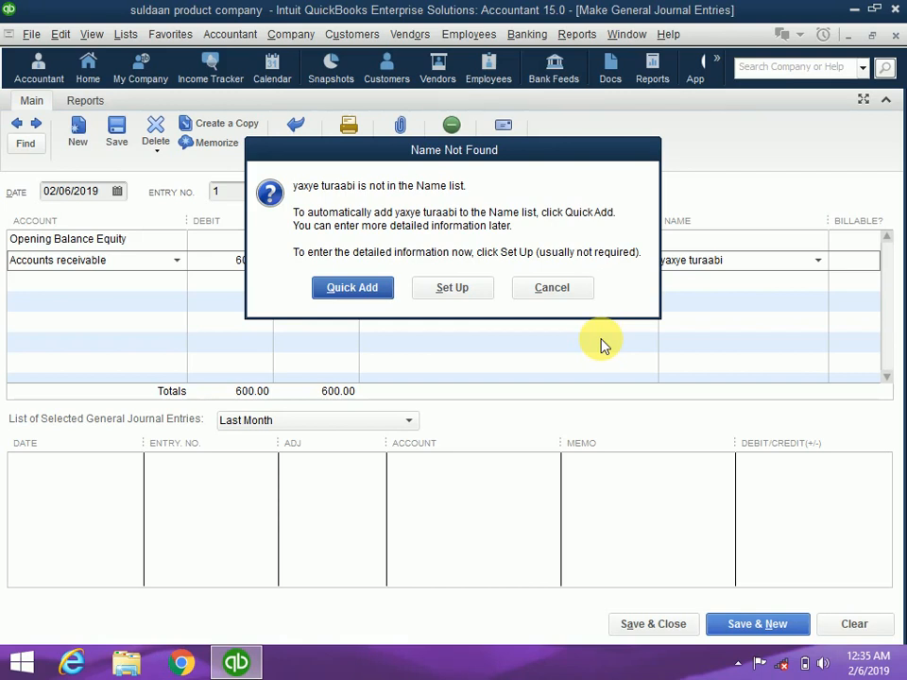
# Quick Add the unknown name to the Name list as a Customer
pyautogui.click(374, 293)
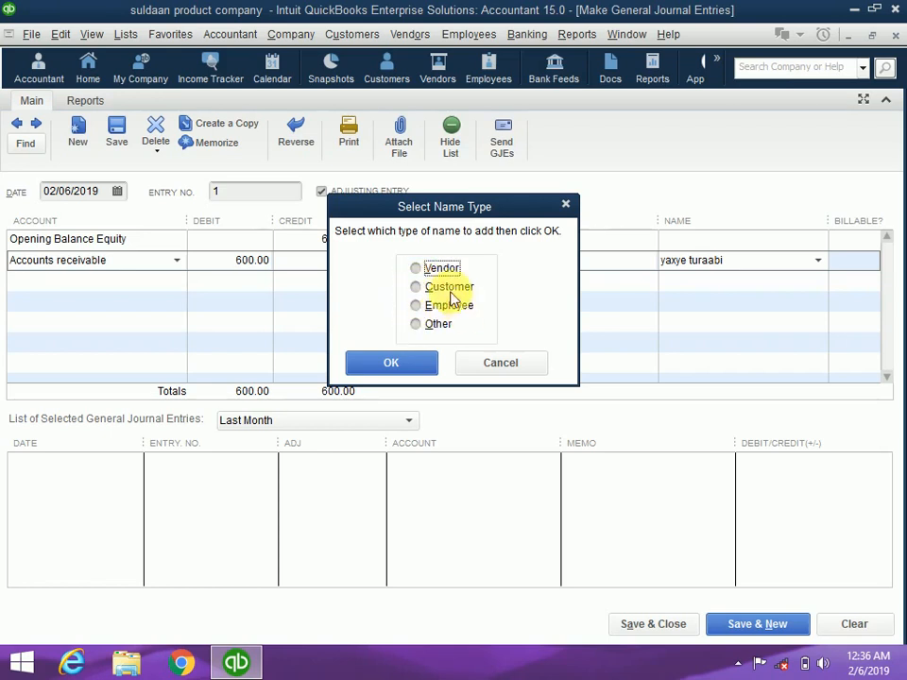
pyautogui.click(419, 288)
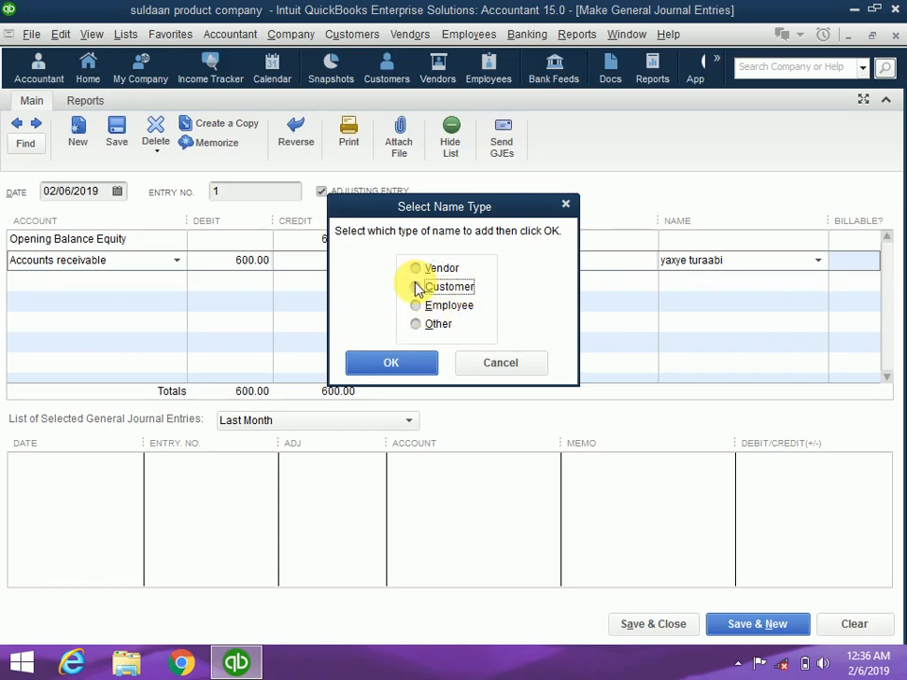
pyautogui.click(399, 362)
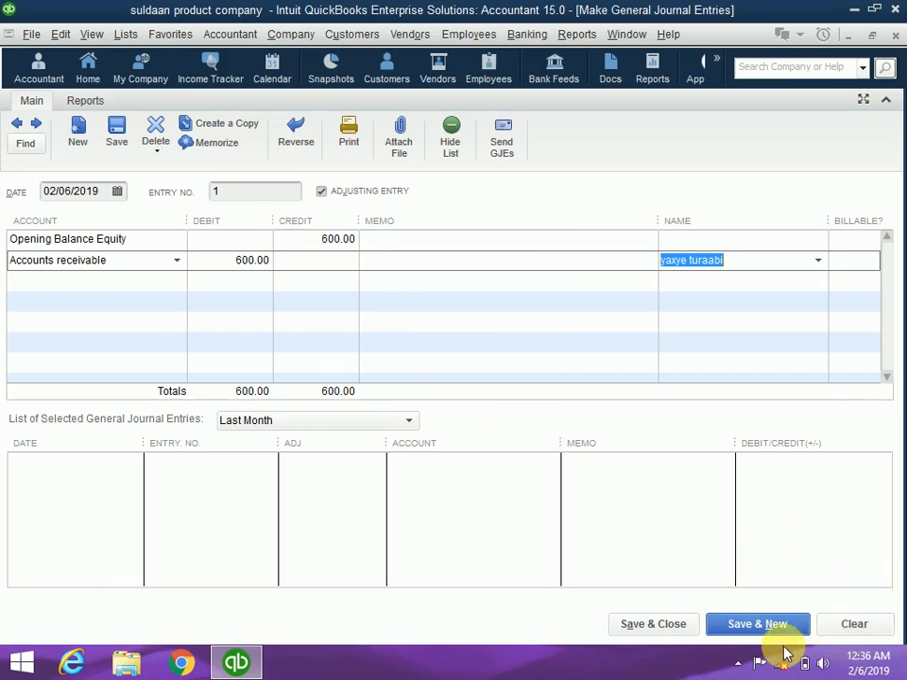
# Save journal entry 1, refresh reports with 'Do not ask again', and open Reports > Company & Financial
pyautogui.click(631, 631)
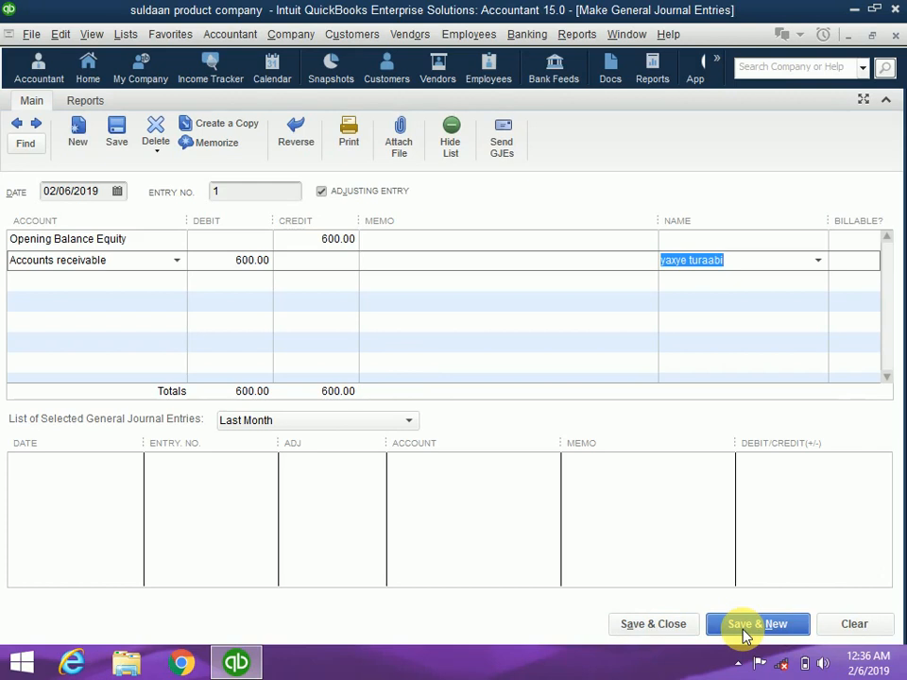
pyautogui.click(673, 624)
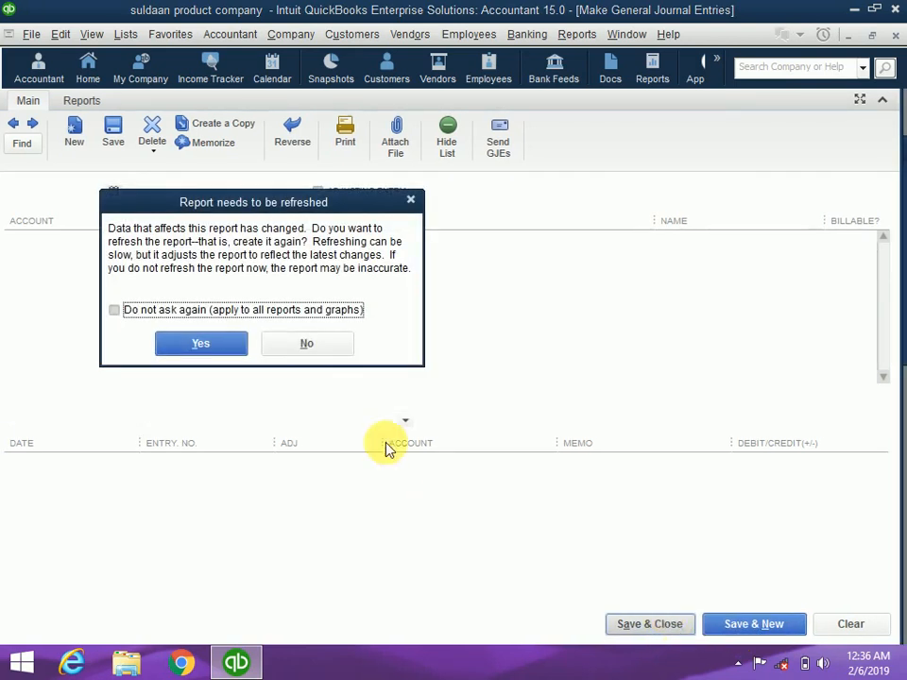
pyautogui.click(113, 311)
pyautogui.click(188, 349)
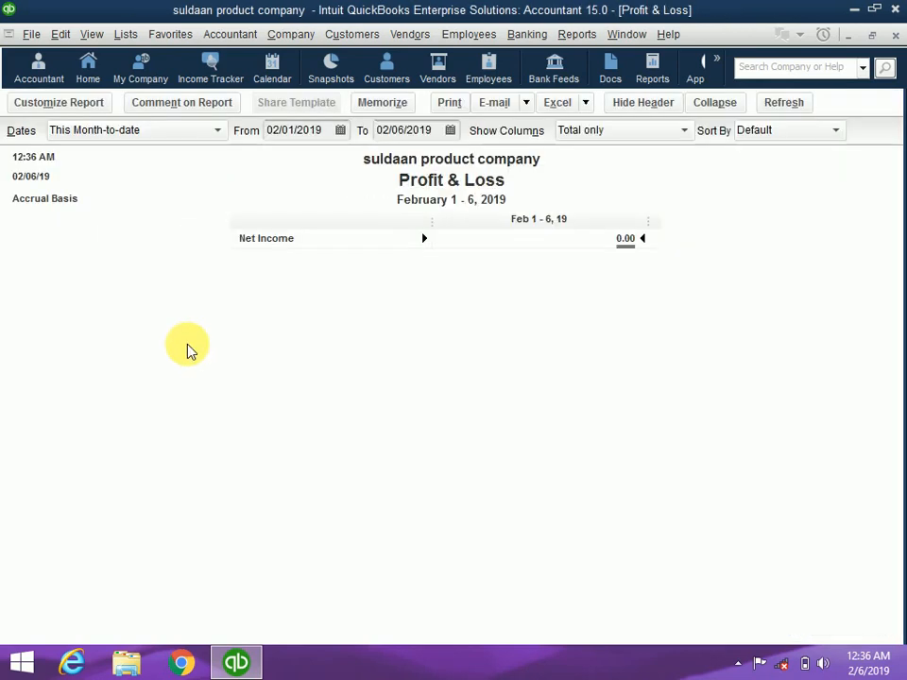
pyautogui.click(577, 35)
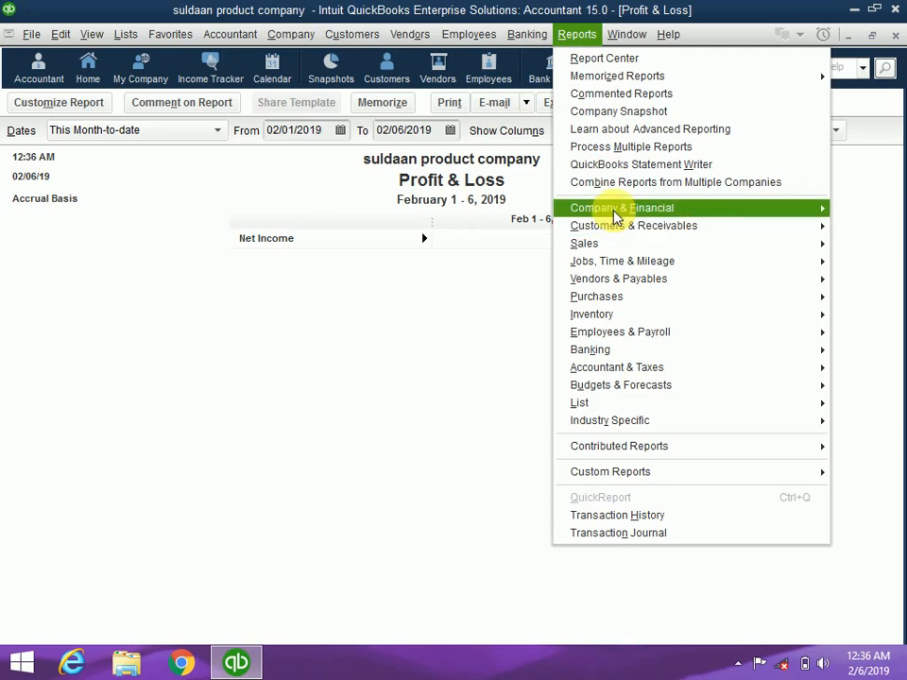
pyautogui.moveTo(616, 214)
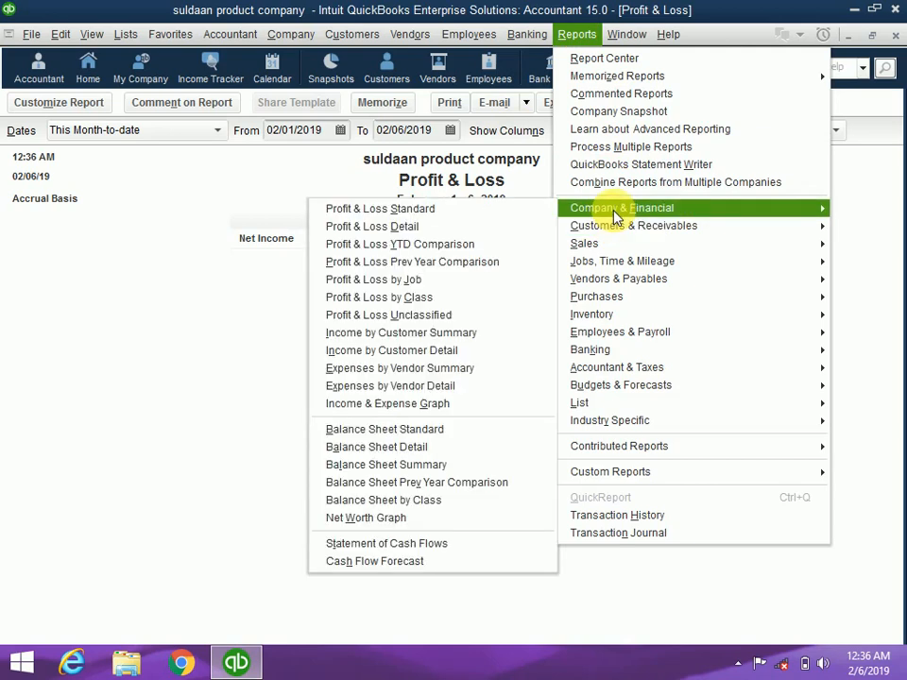
# Open the standard Balance Sheet, showing Accounts receivable 600.00 and totals of 5,400.00
pyautogui.click(423, 438)
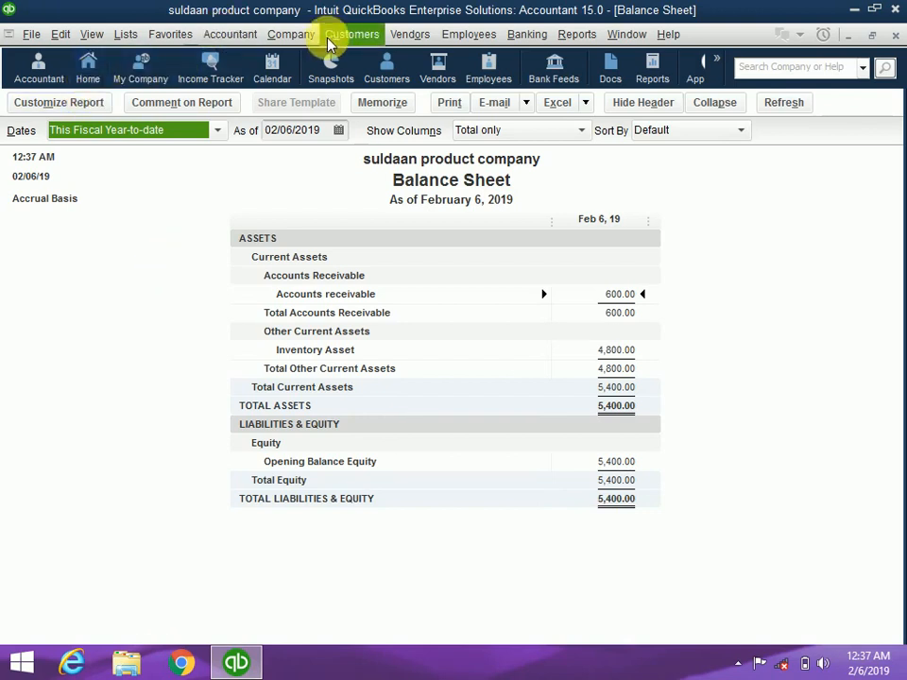
pyautogui.click(299, 34)
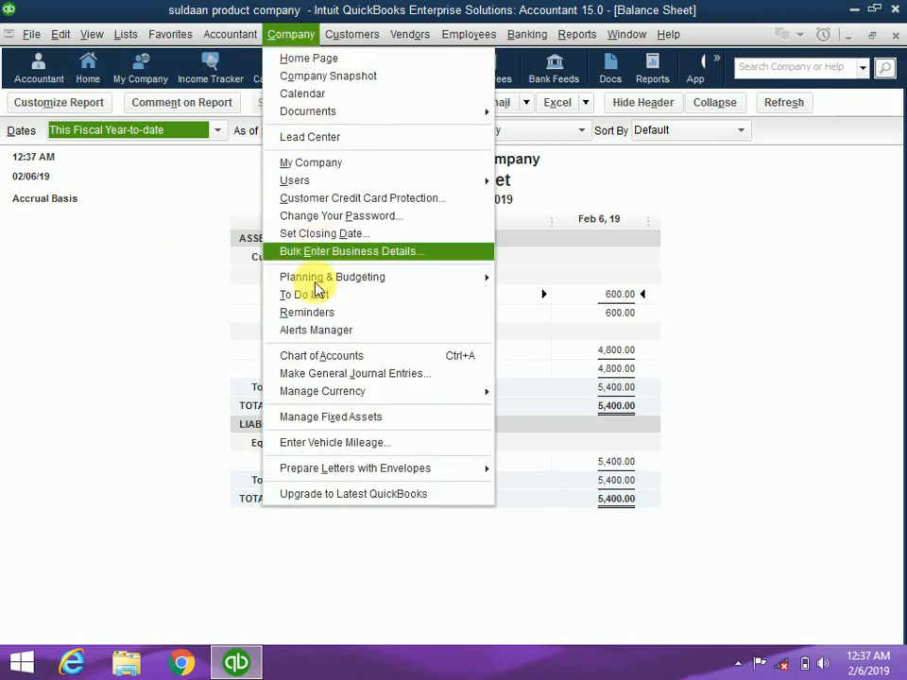
# Start a new general journal entry crediting Opening Balance Equity 500
pyautogui.click(333, 378)
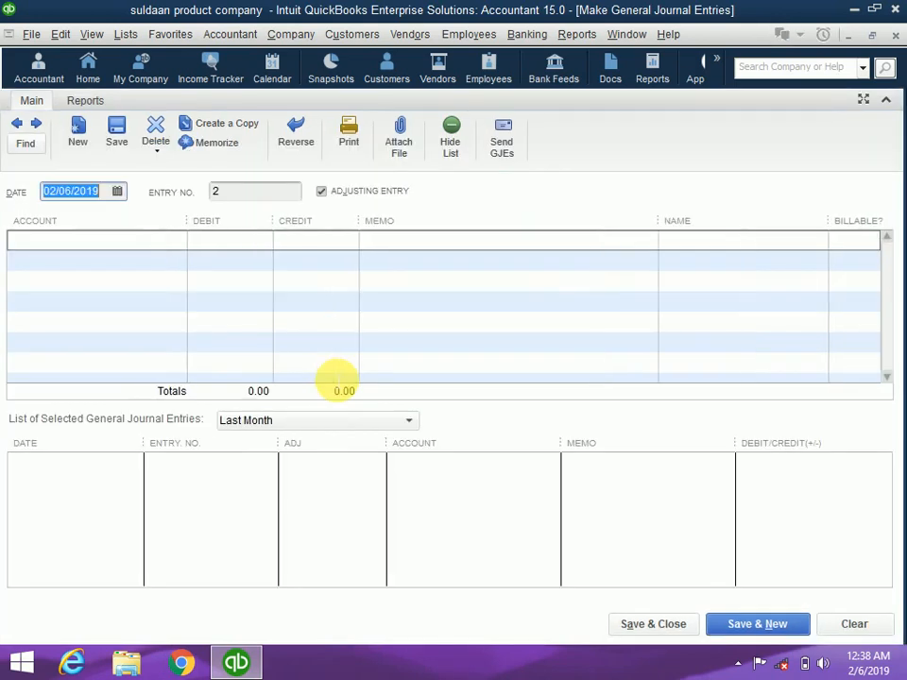
pyautogui.click(119, 243)
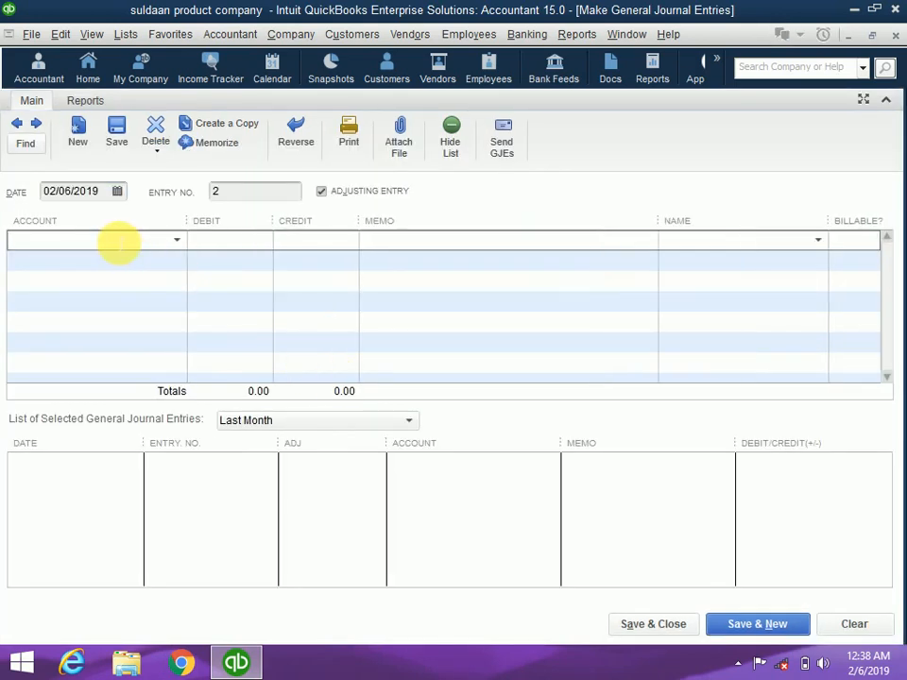
pyautogui.write('Opening Balance Equity')
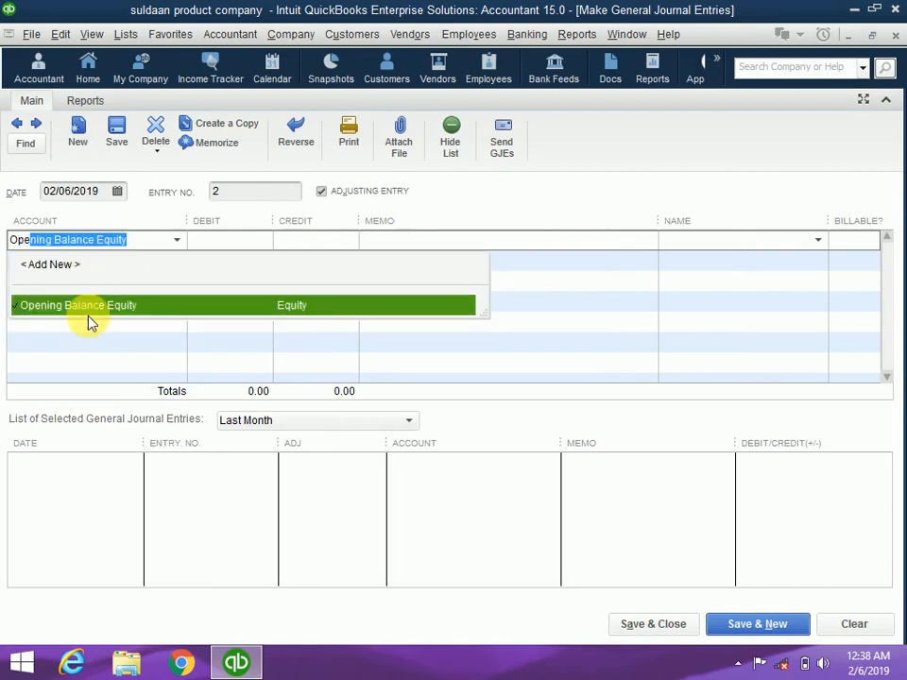
pyautogui.click(92, 305)
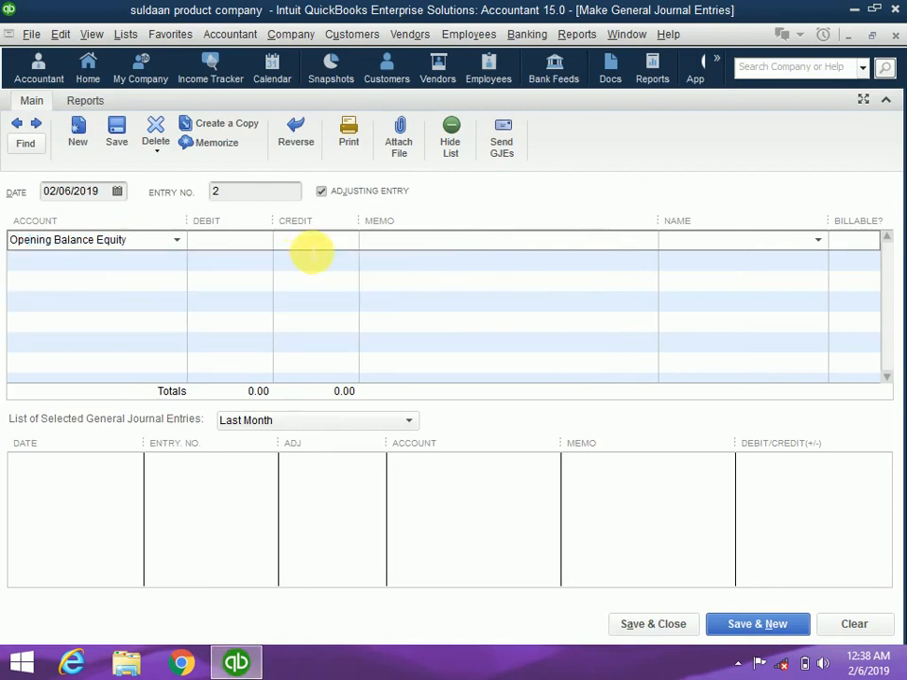
pyautogui.click(314, 246)
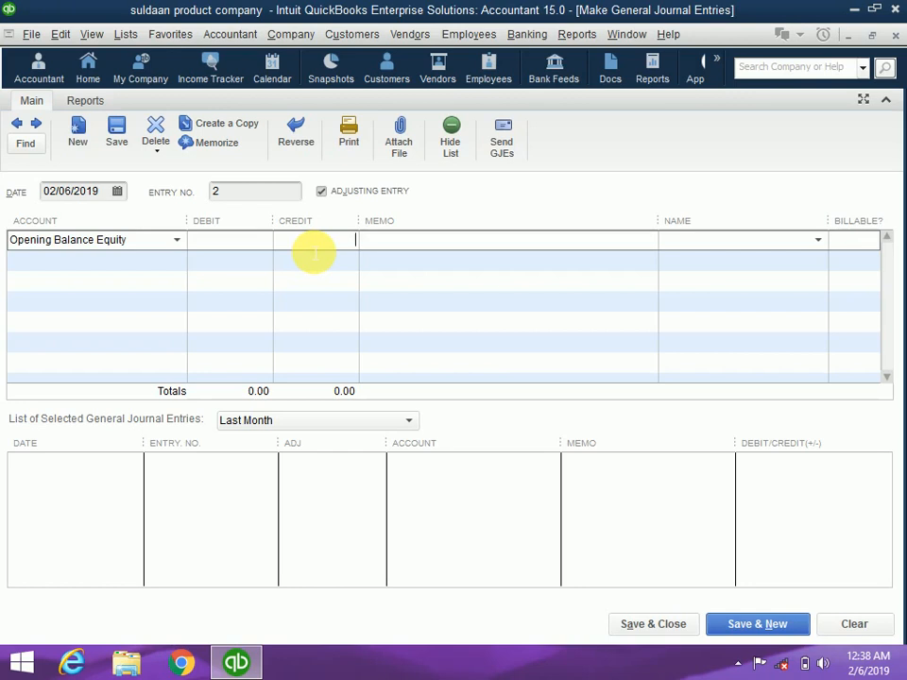
pyautogui.write('5000')
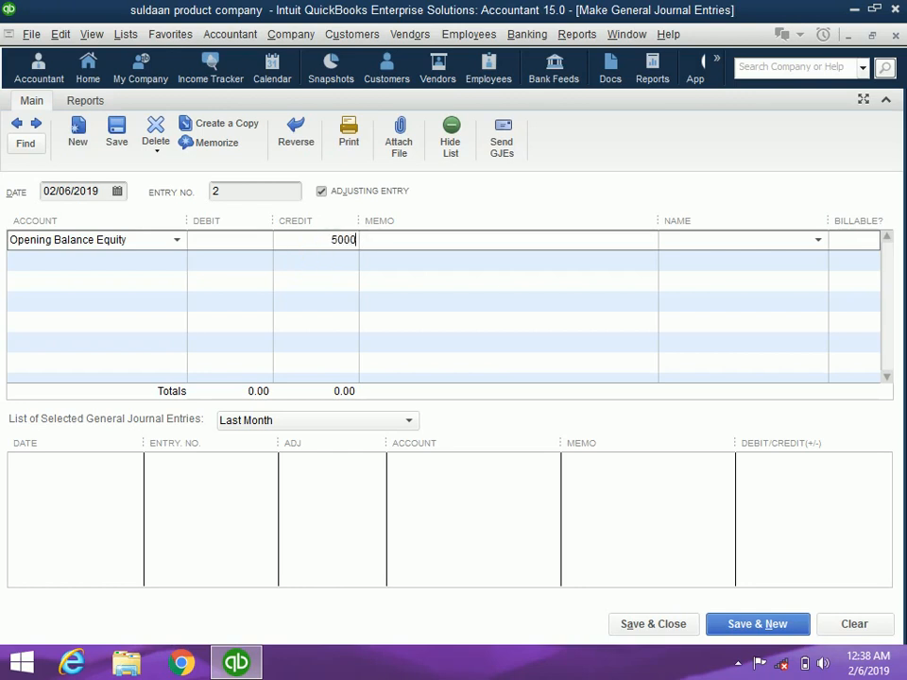
pyautogui.press('BackSpace')
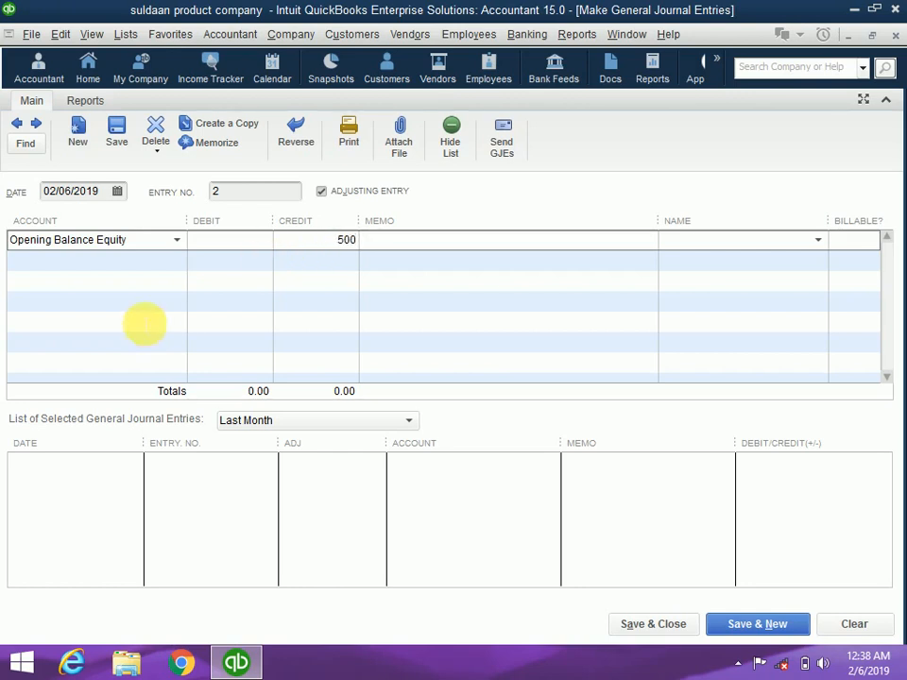
pyautogui.click(124, 272)
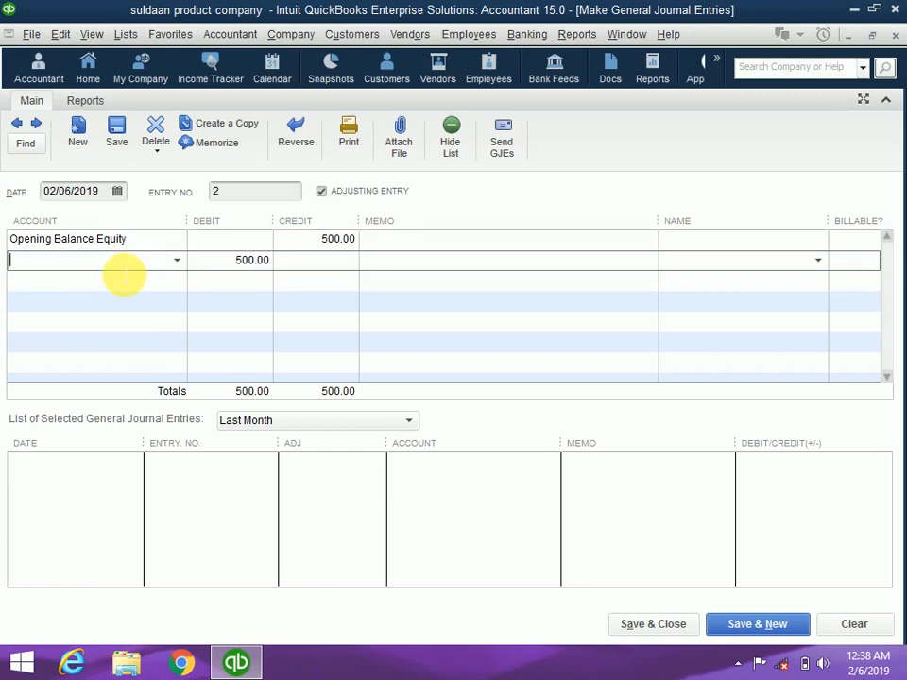
# Debit Accounts receivable 500 on the second line and move to its Name cell
pyautogui.write('Accounts receivable')
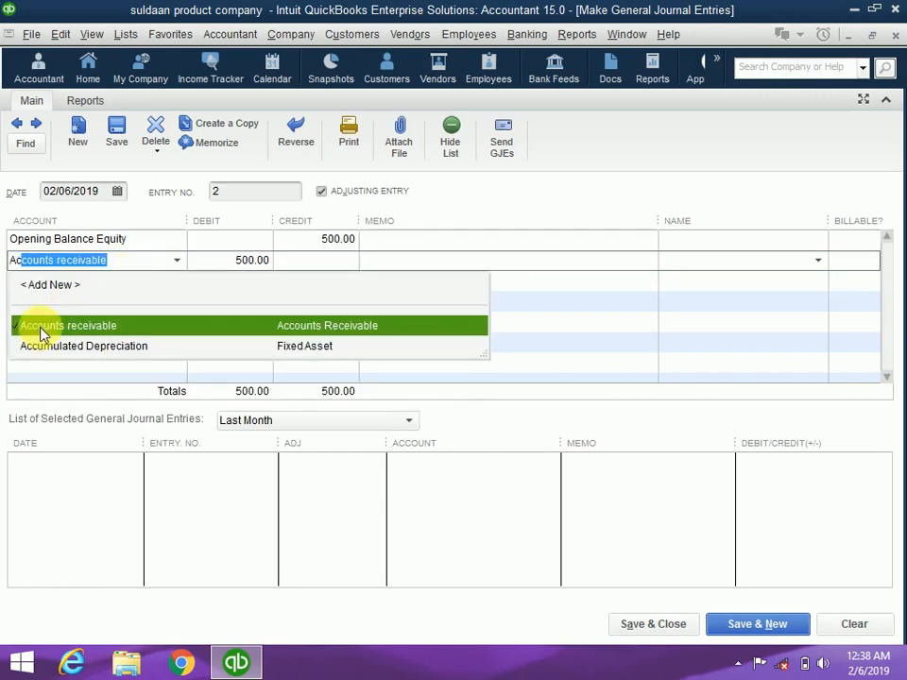
pyautogui.click(20, 327)
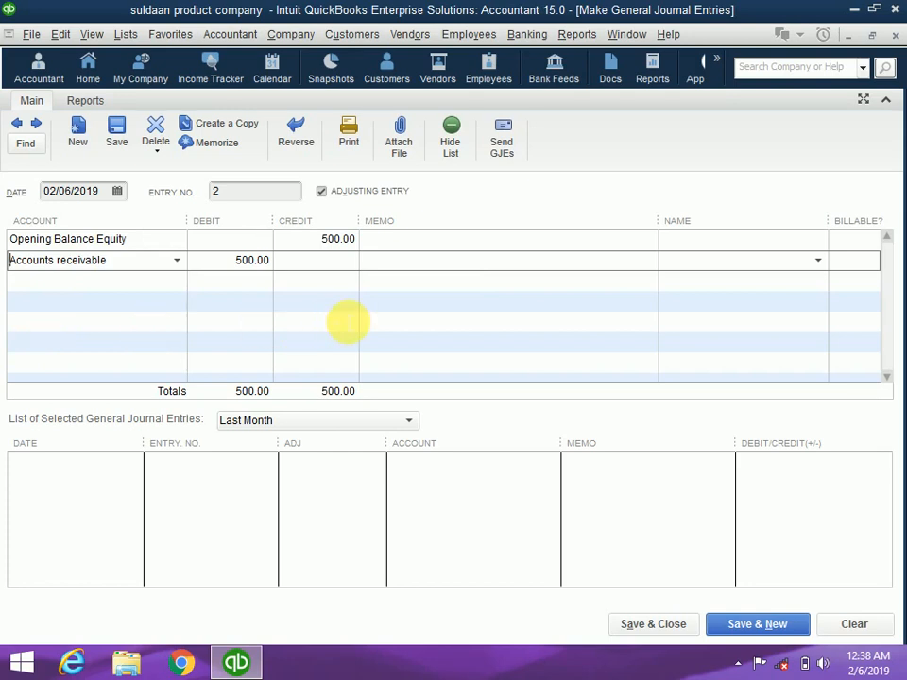
pyautogui.click(599, 289)
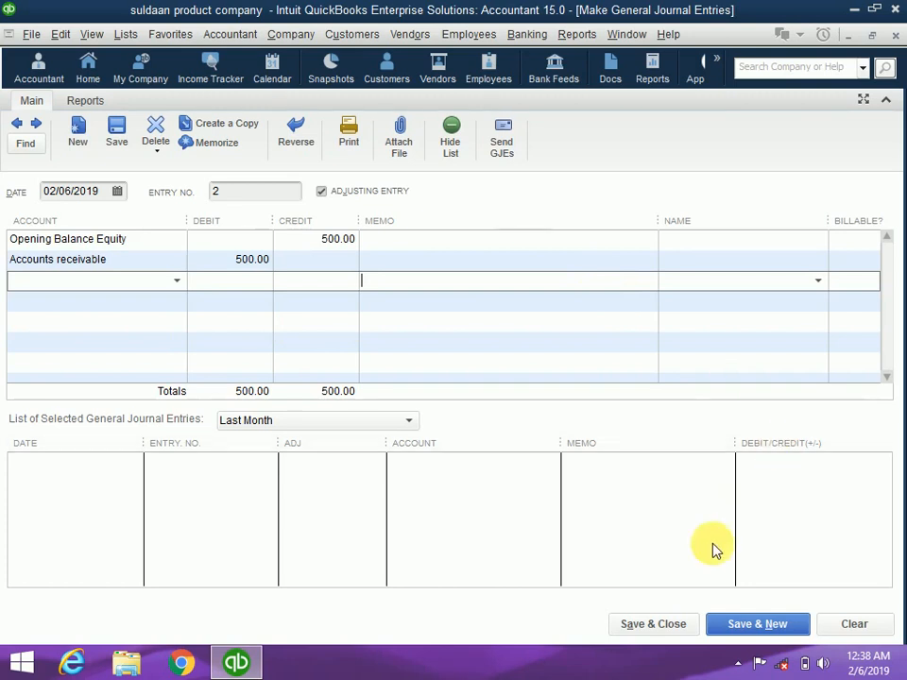
pyautogui.click(698, 247)
pyautogui.click(685, 262)
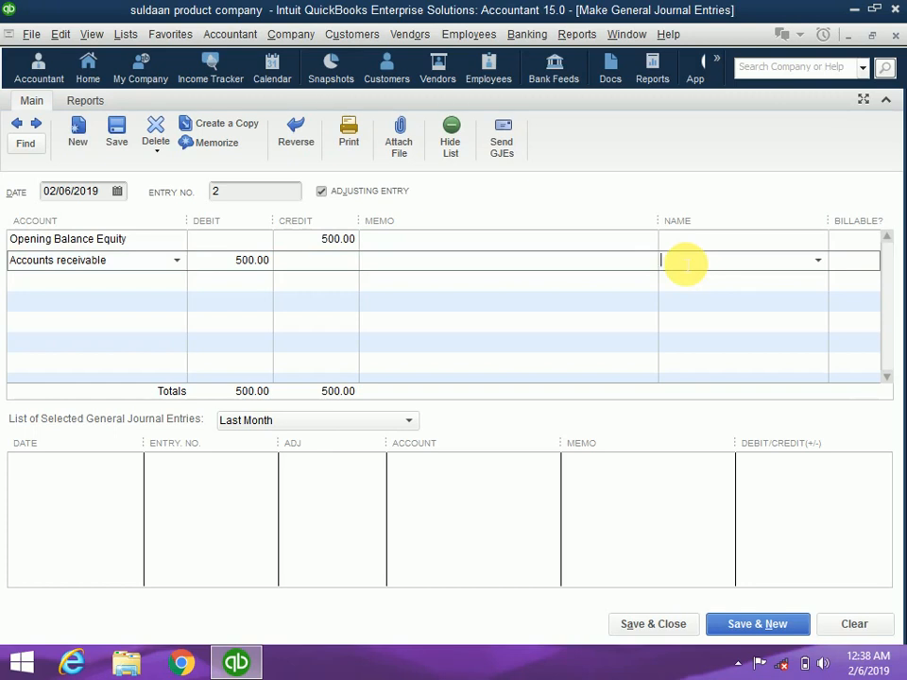
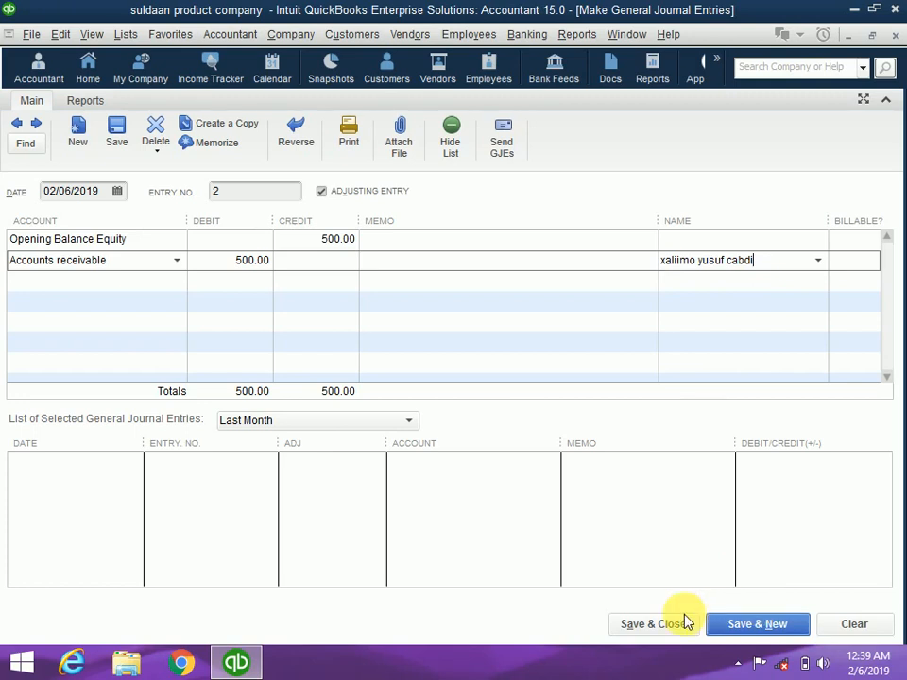
# Enter the new customer's name on entry 2's Accounts receivable line and quick-add it as a Customer
pyautogui.click(653, 626)
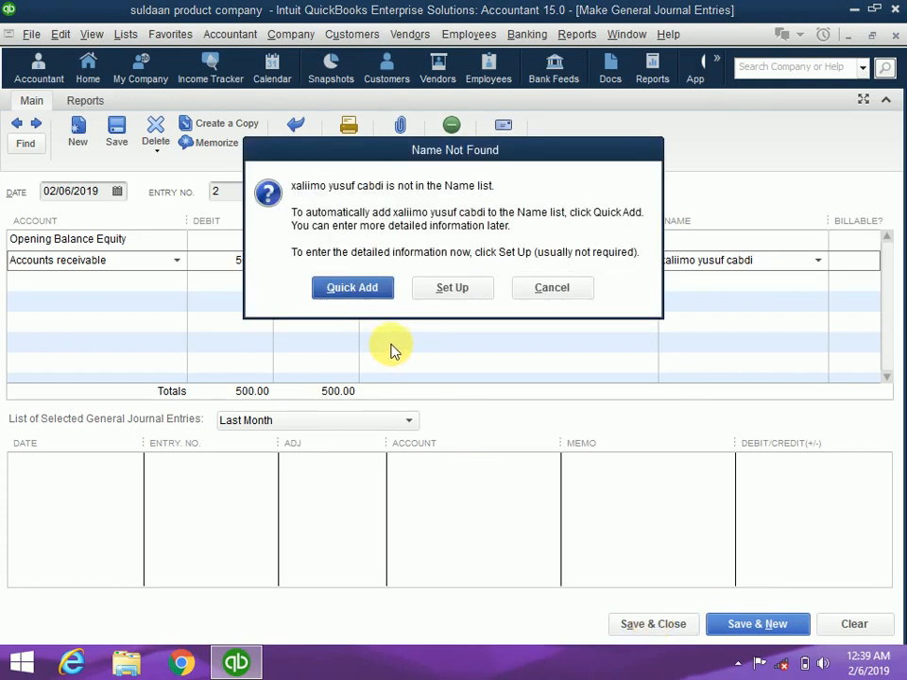
pyautogui.click(362, 287)
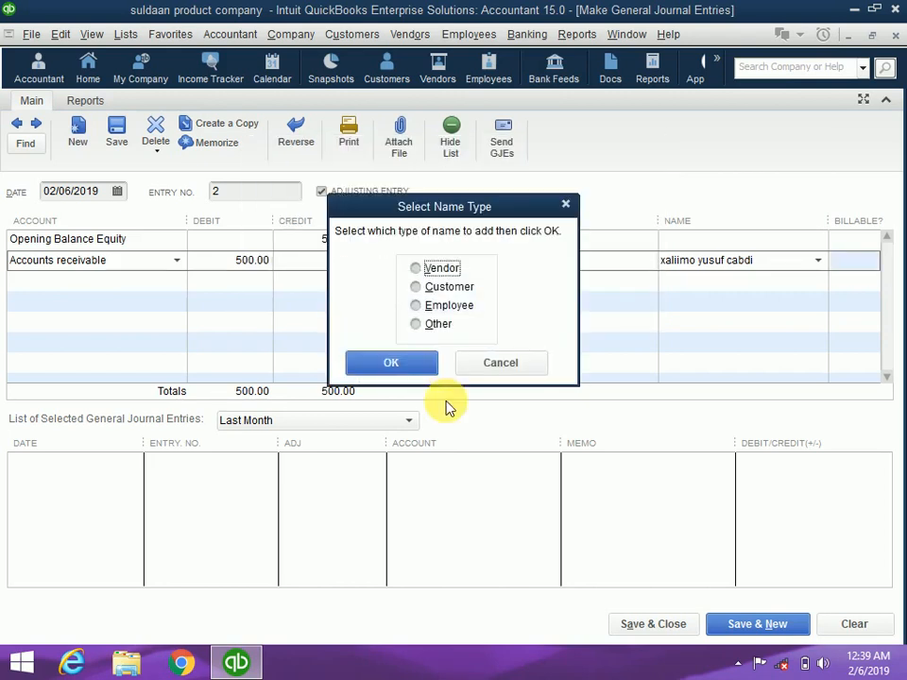
pyautogui.click(416, 306)
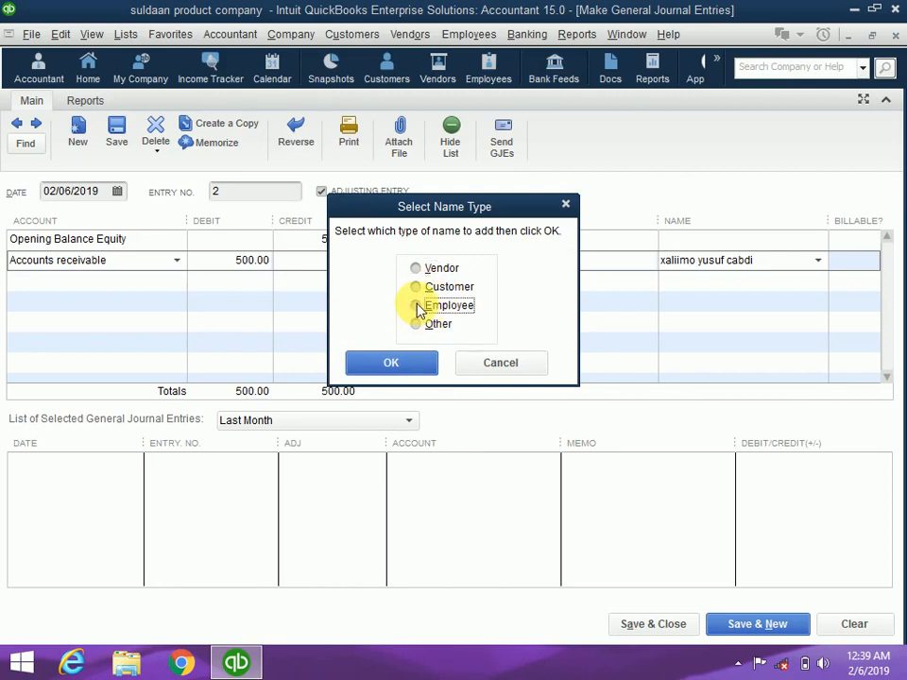
pyautogui.click(418, 289)
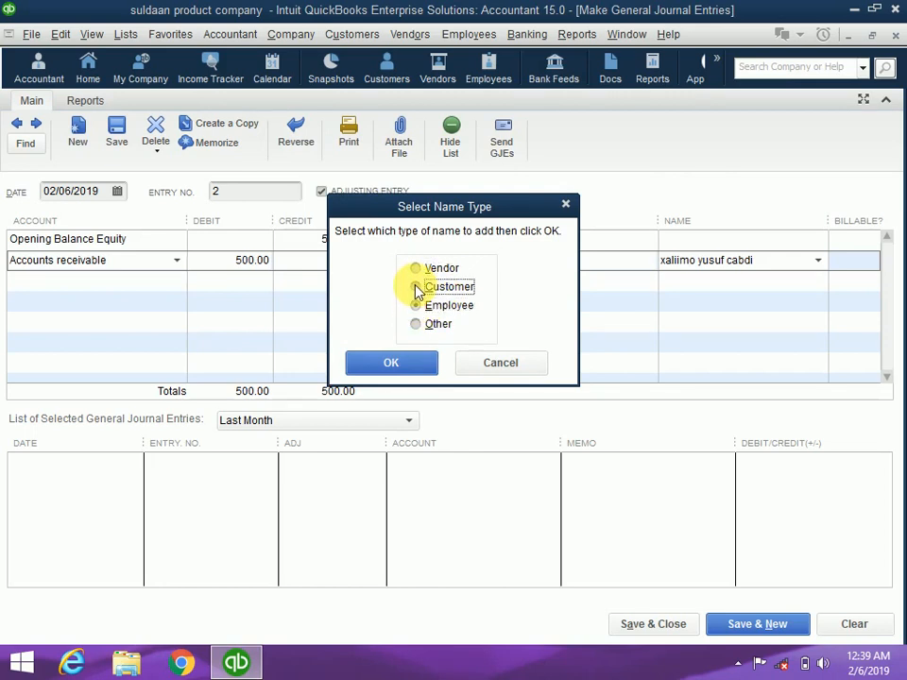
pyautogui.click(394, 361)
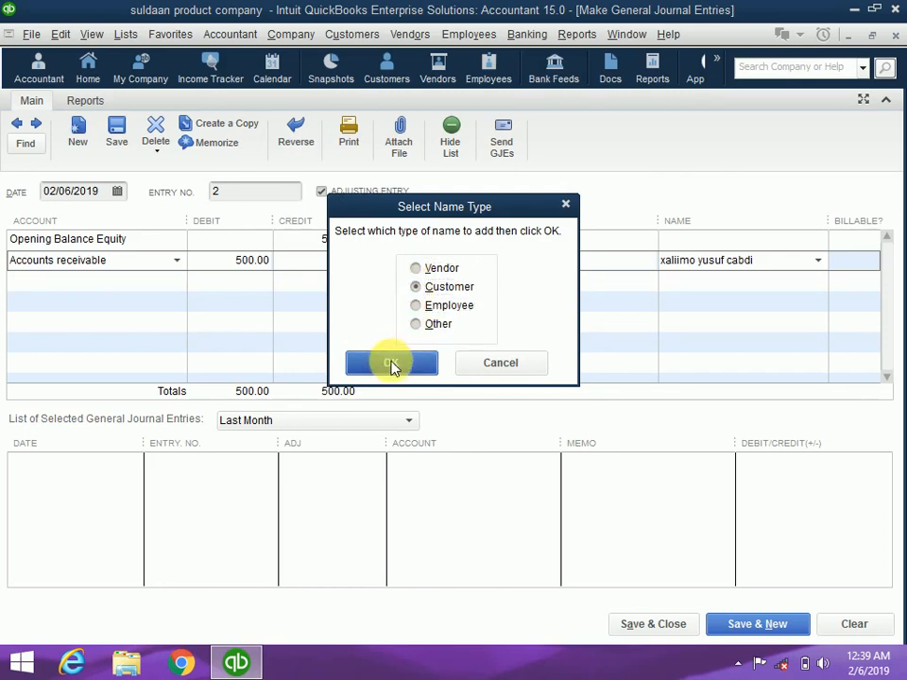
# Save the journal entry and verify the Balance Sheet shows A/R 1,100.00 and equity 5,900.00
pyautogui.click(641, 640)
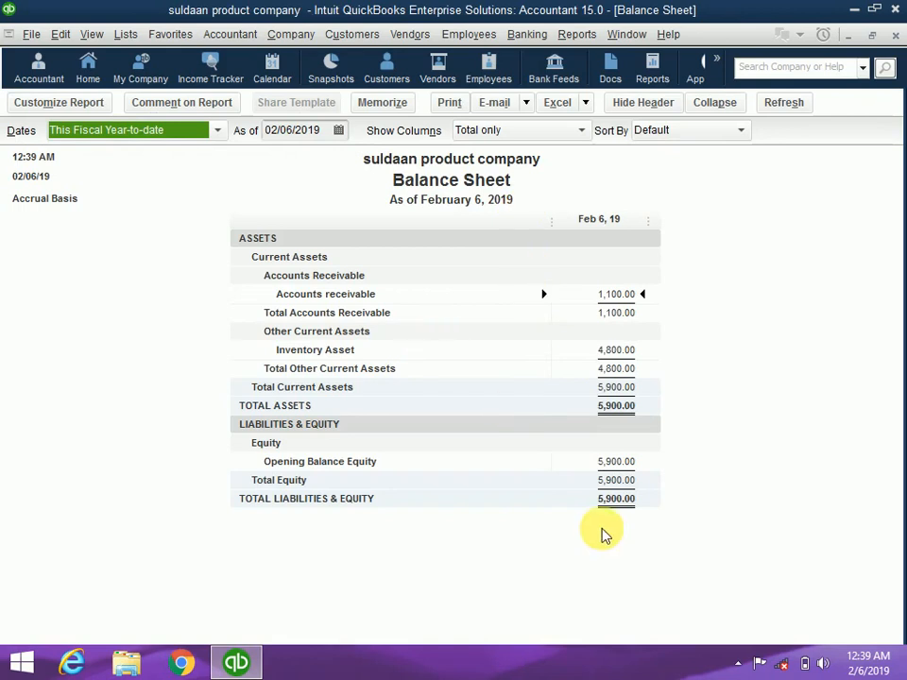
pyautogui.click(600, 490)
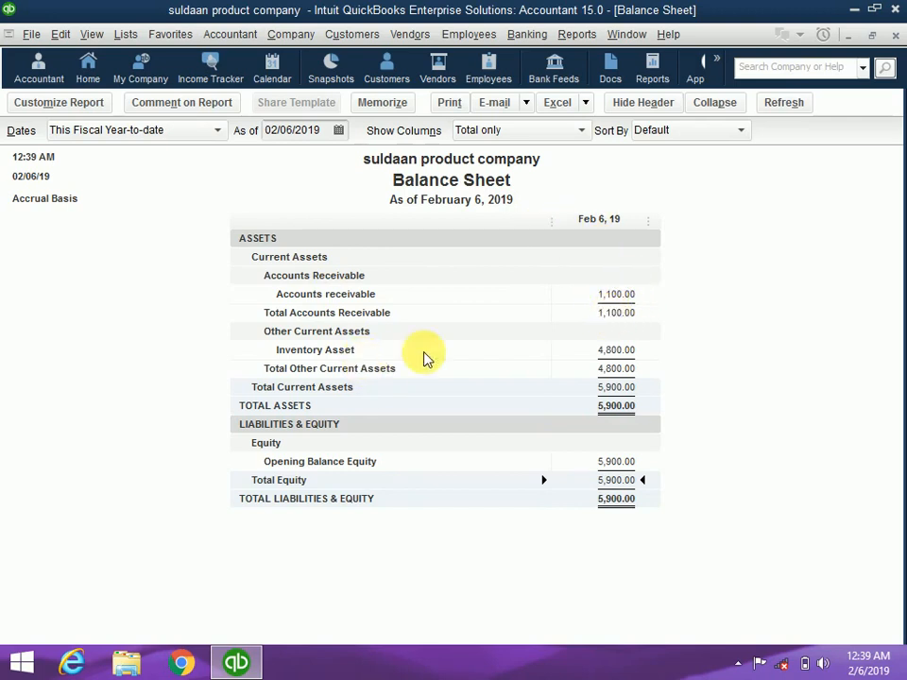
# Review the Profit & Loss Standard report for February 1–6, 2019 (Net Income 0.00), then return Home
pyautogui.click(578, 35)
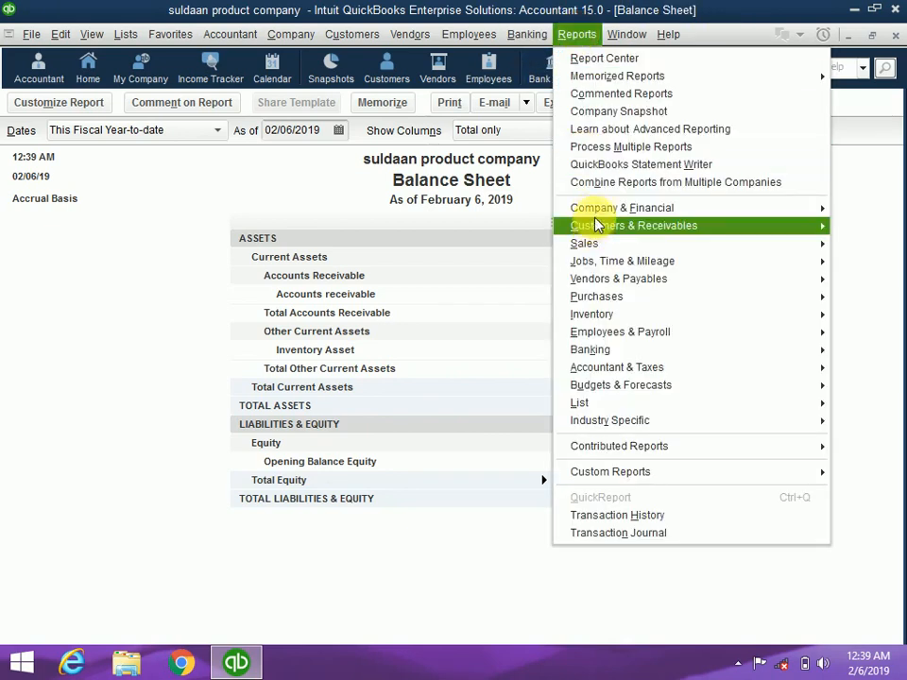
pyautogui.moveTo(598, 215)
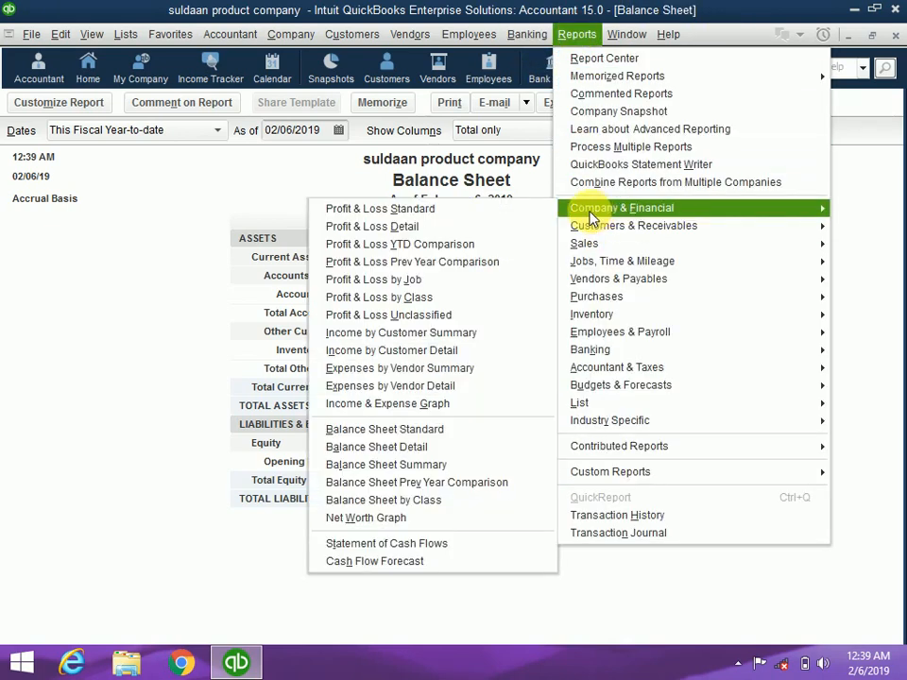
pyautogui.click(487, 208)
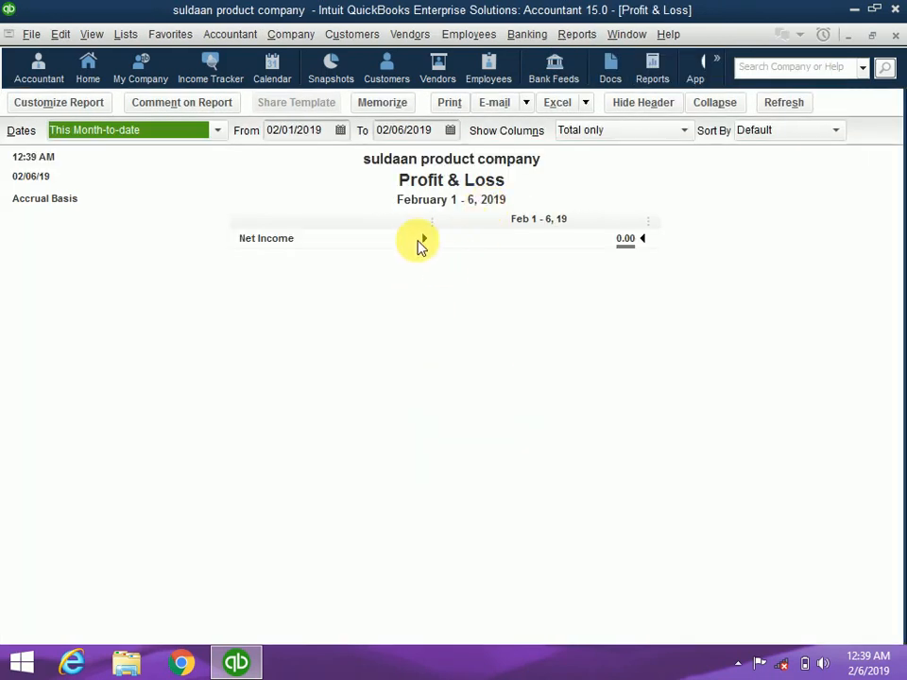
pyautogui.moveTo(439, 227); pyautogui.dragTo(478, 228)
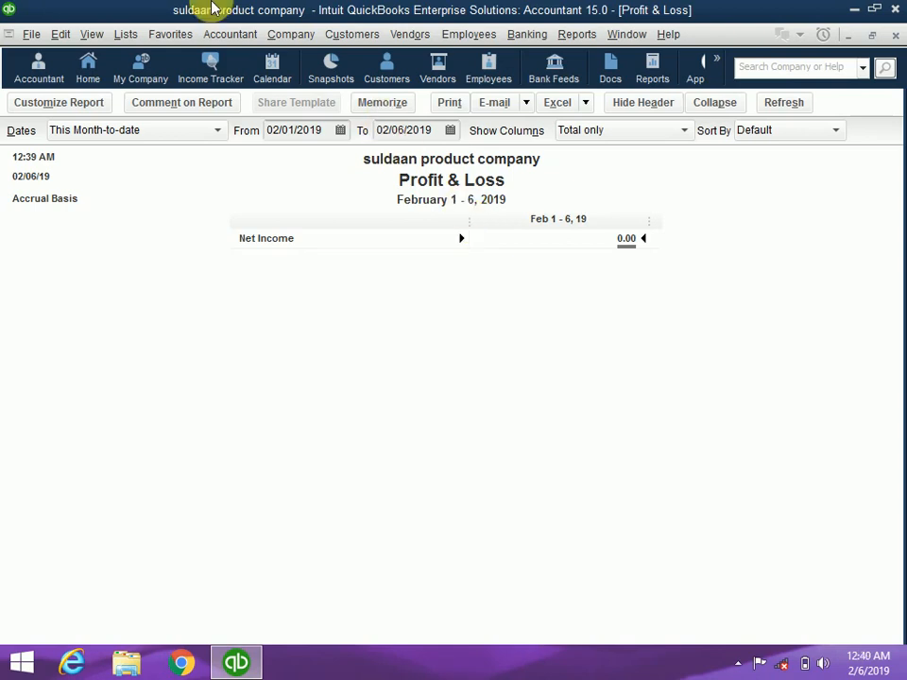
pyautogui.click(98, 83)
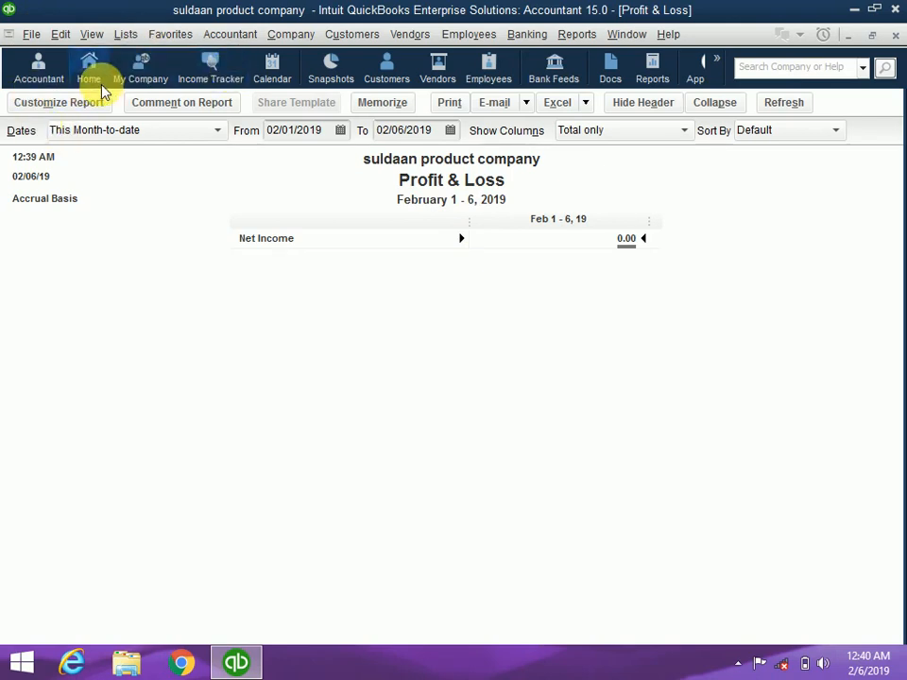